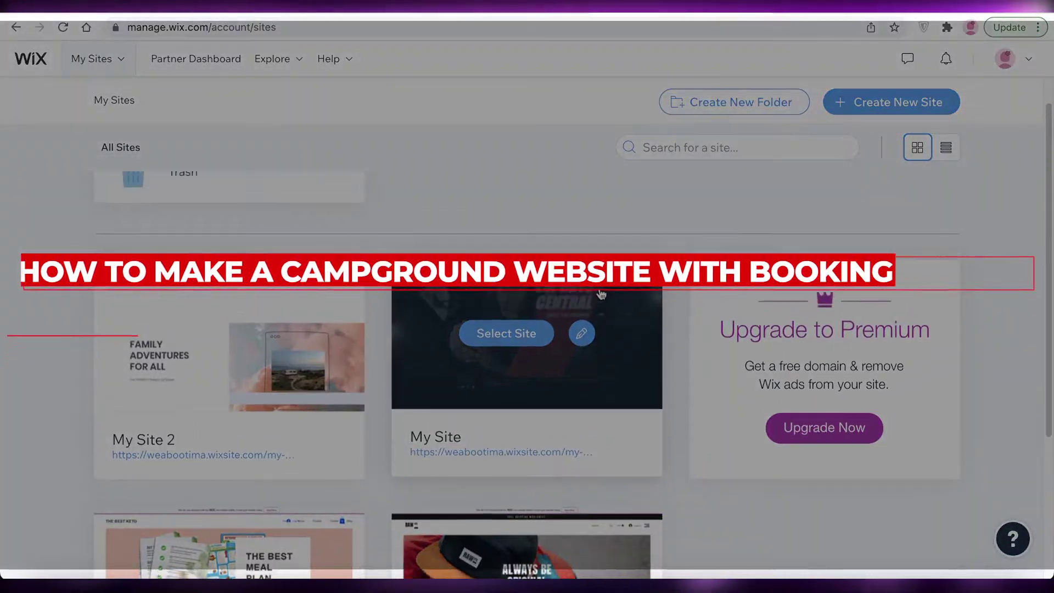
scroll(601, 290, "up", 3)
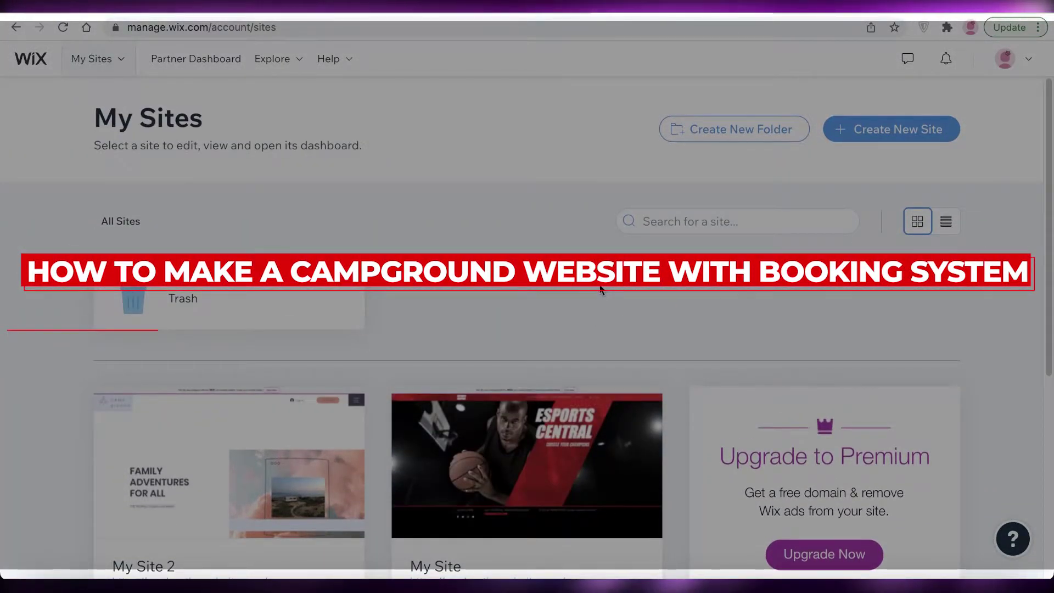
scroll(605, 290, "down", 4)
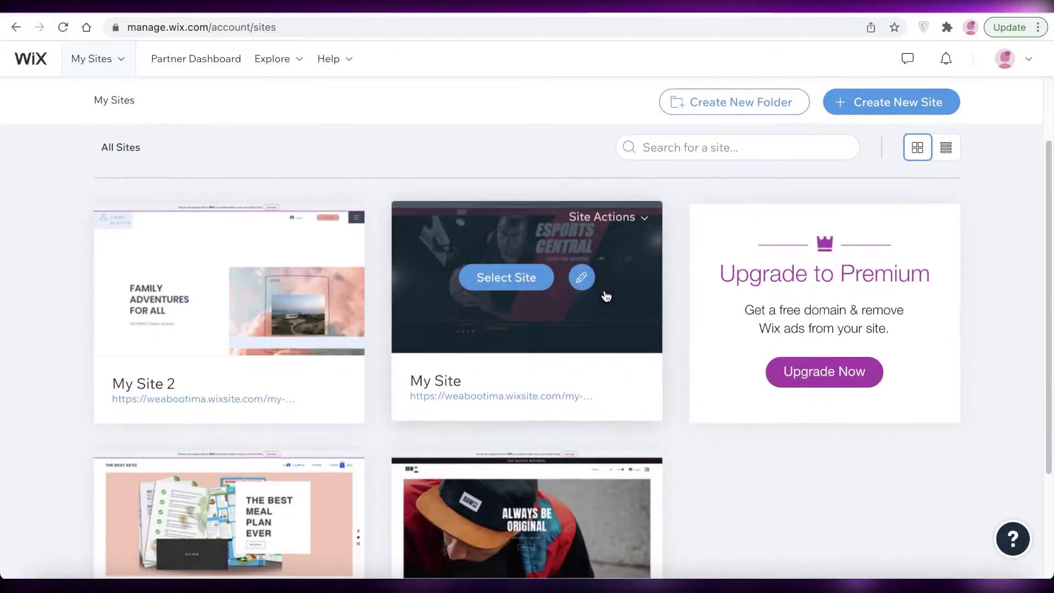
scroll(596, 359, "down", 2)
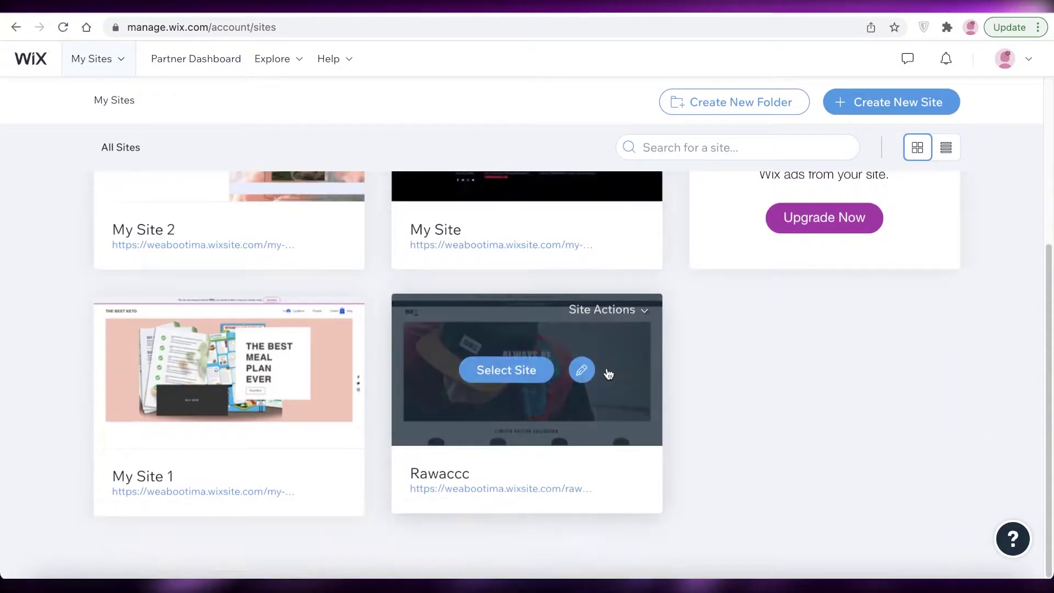
scroll(829, 434, "up", 6)
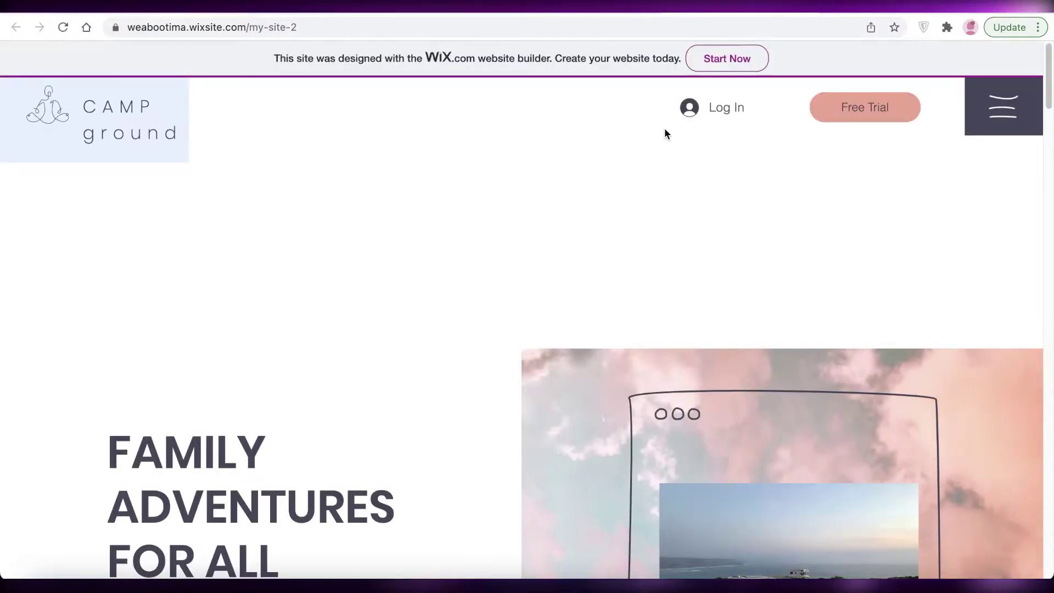
Examine the published campground site's home page, navigation menu and Book Online services page.
scroll(661, 137, "down", 3)
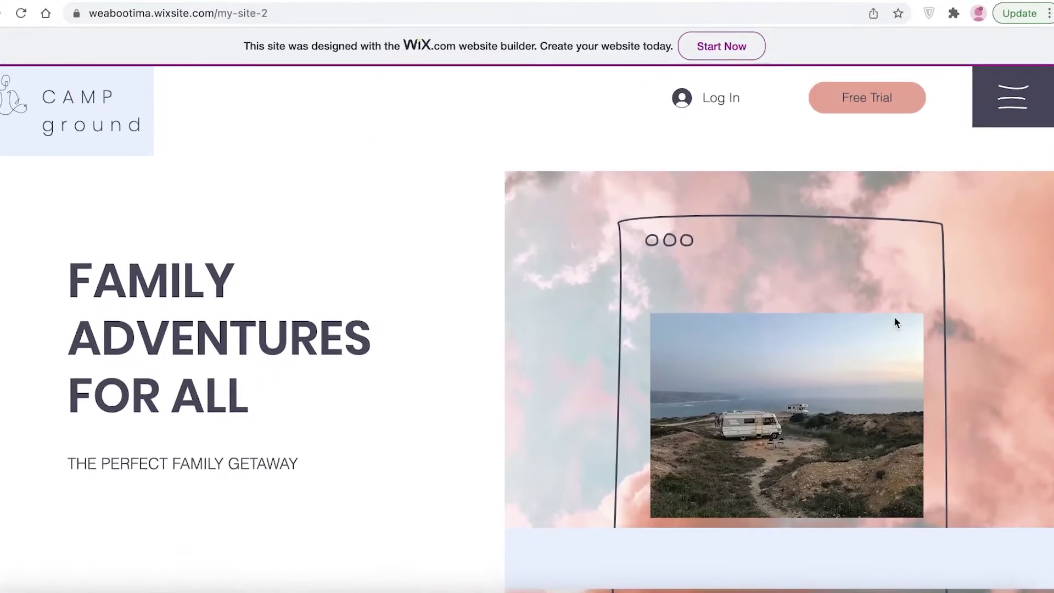
scroll(824, 302, "down", 2)
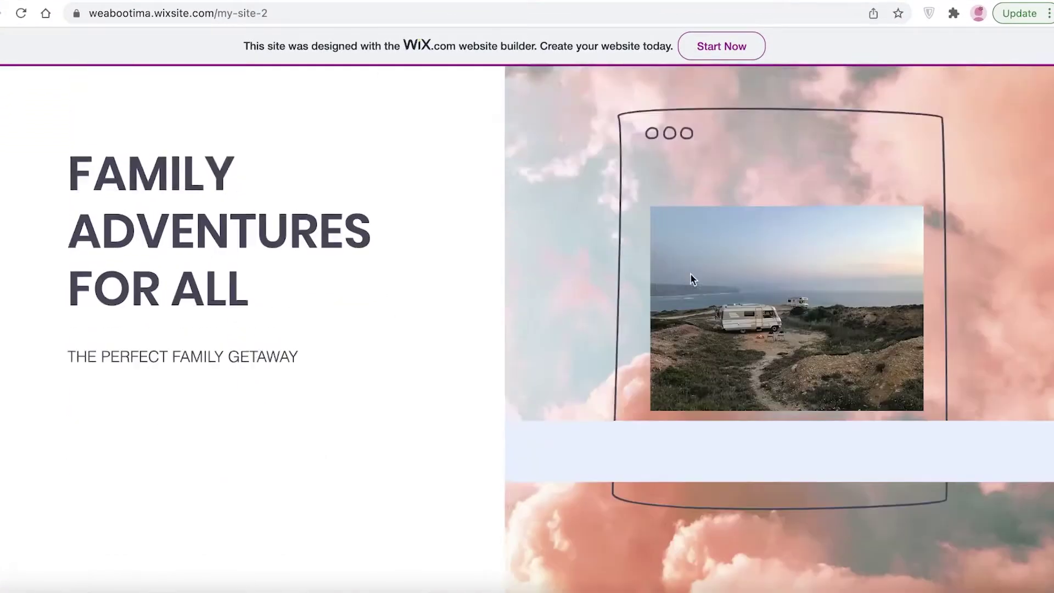
scroll(689, 280, "up", 5)
left_click(1013, 97)
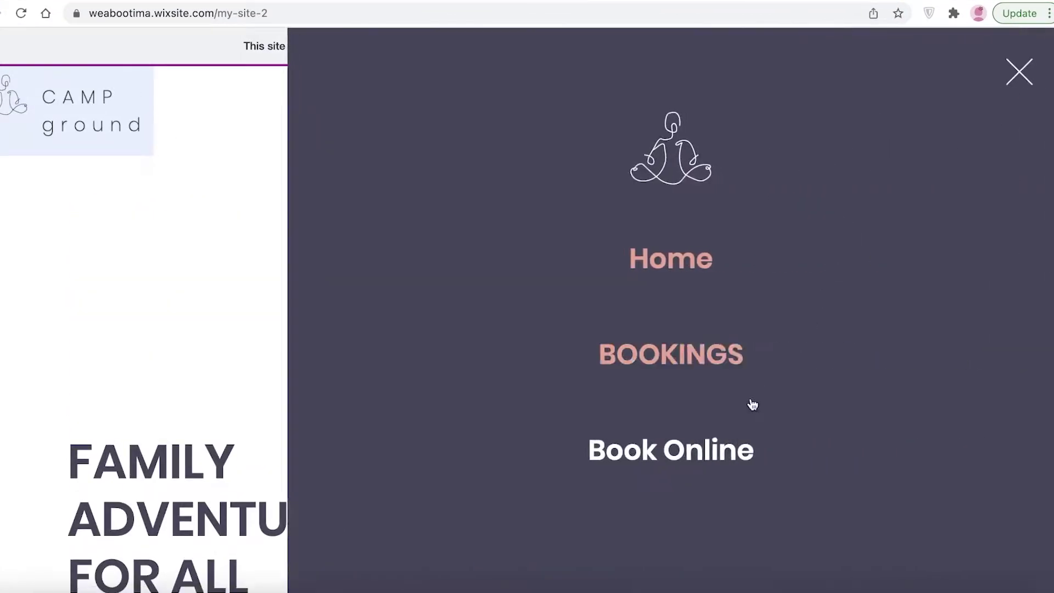
left_click(658, 486)
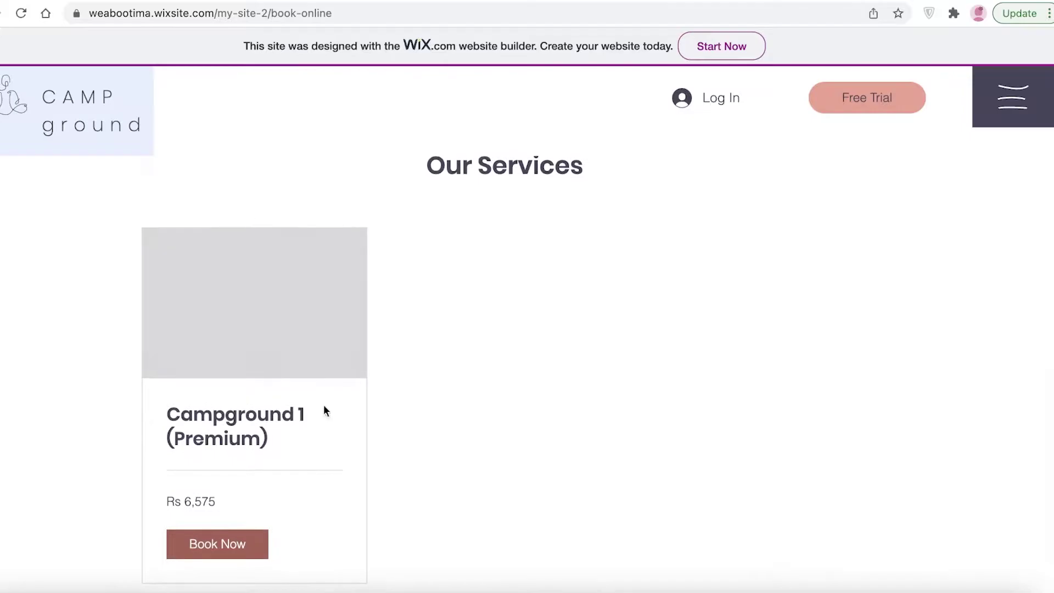
scroll(393, 381, "down", 3)
scroll(576, 170, "up", 4)
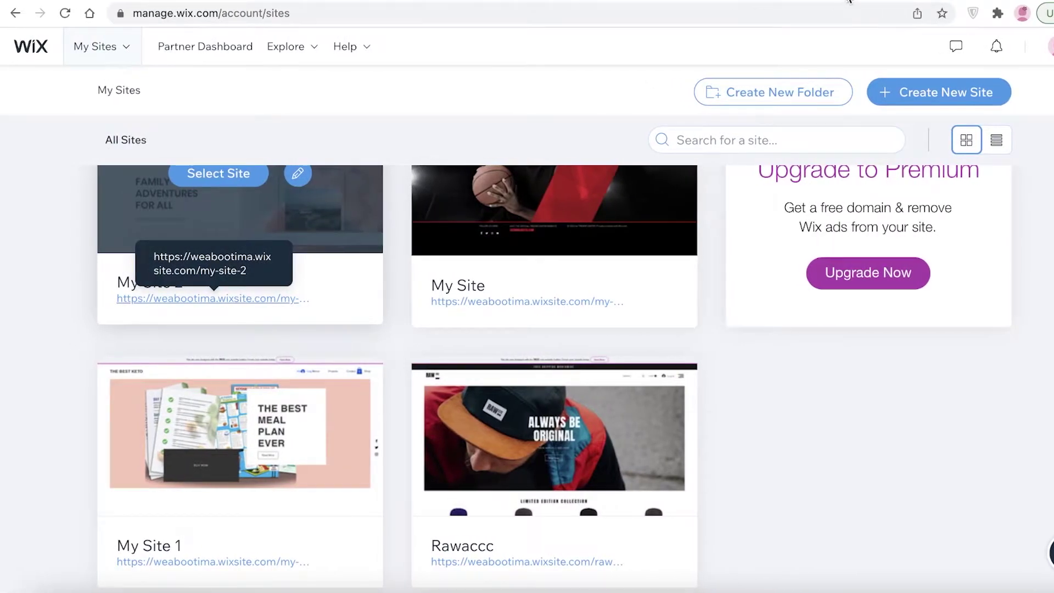
scroll(752, 129, "up", 5)
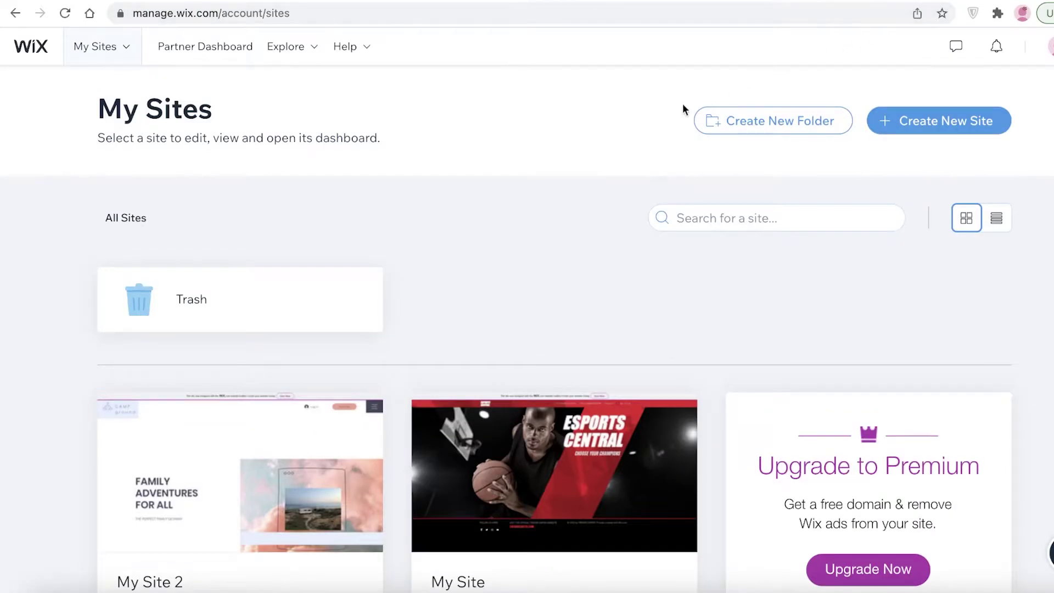
scroll(453, 216, "down", 6)
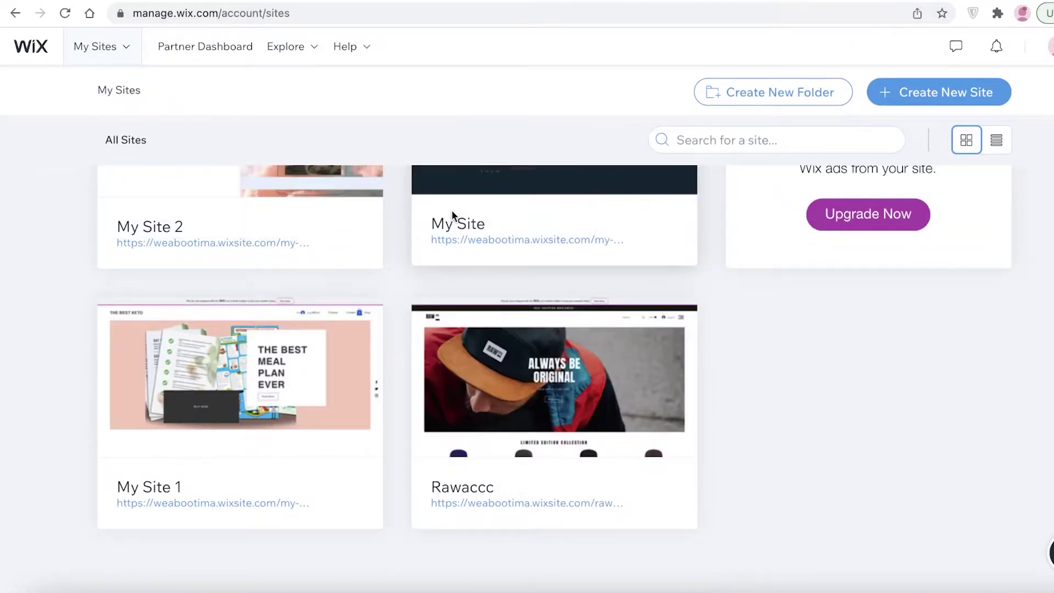
scroll(453, 215, "up", 2)
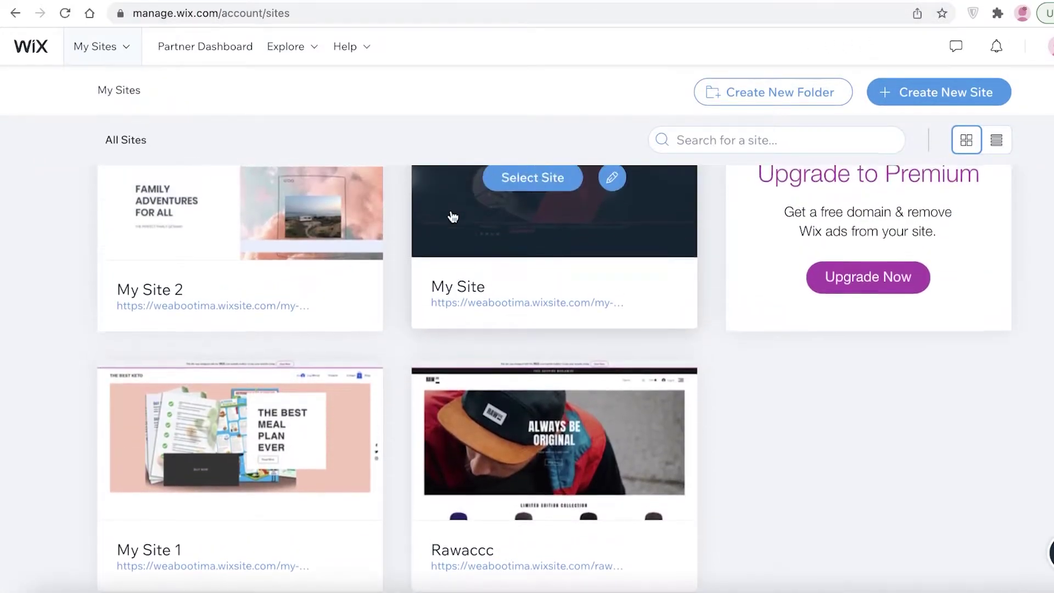
scroll(452, 216, "up", 5)
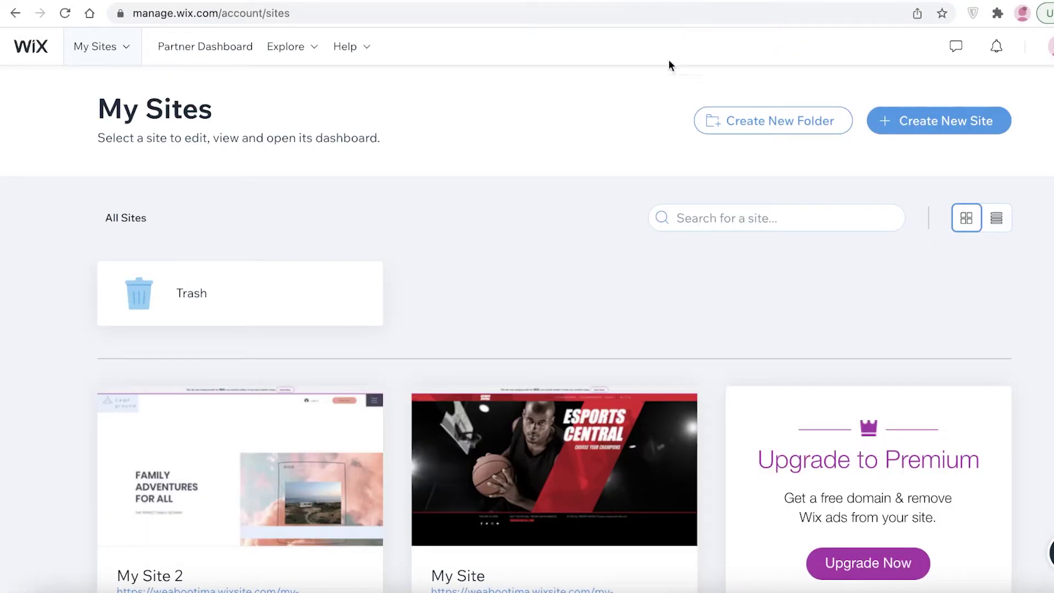
scroll(572, 146, "down", 5)
scroll(551, 195, "up", 3)
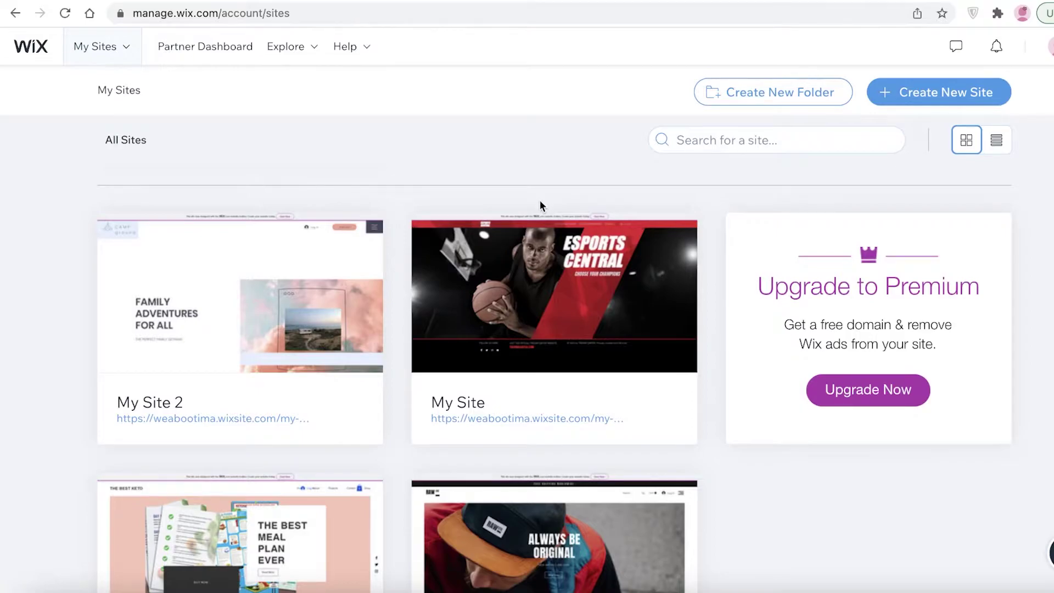
scroll(524, 166, "up", 3)
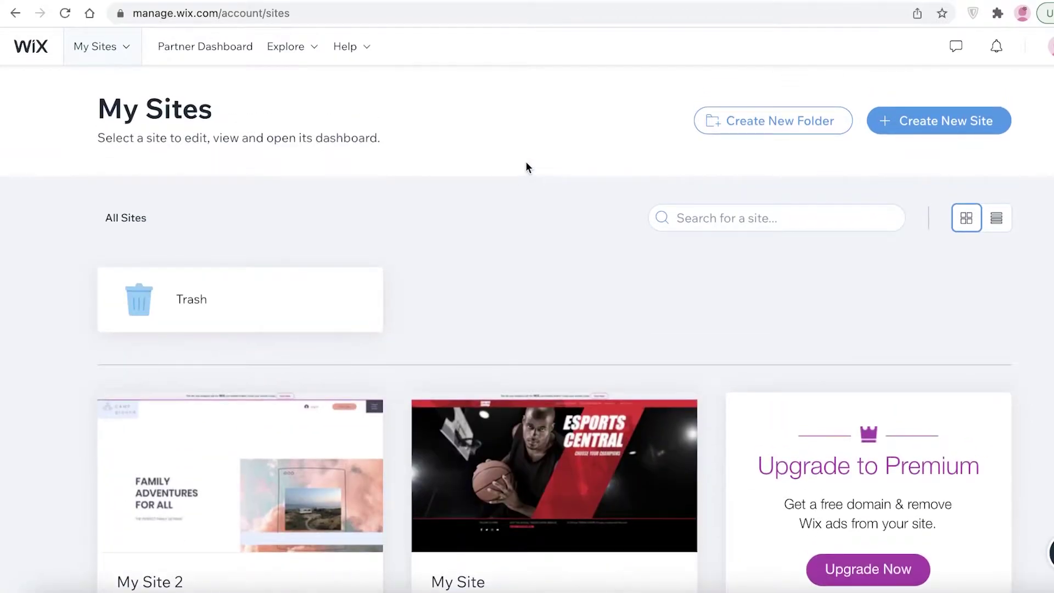
scroll(525, 166, "down", 3)
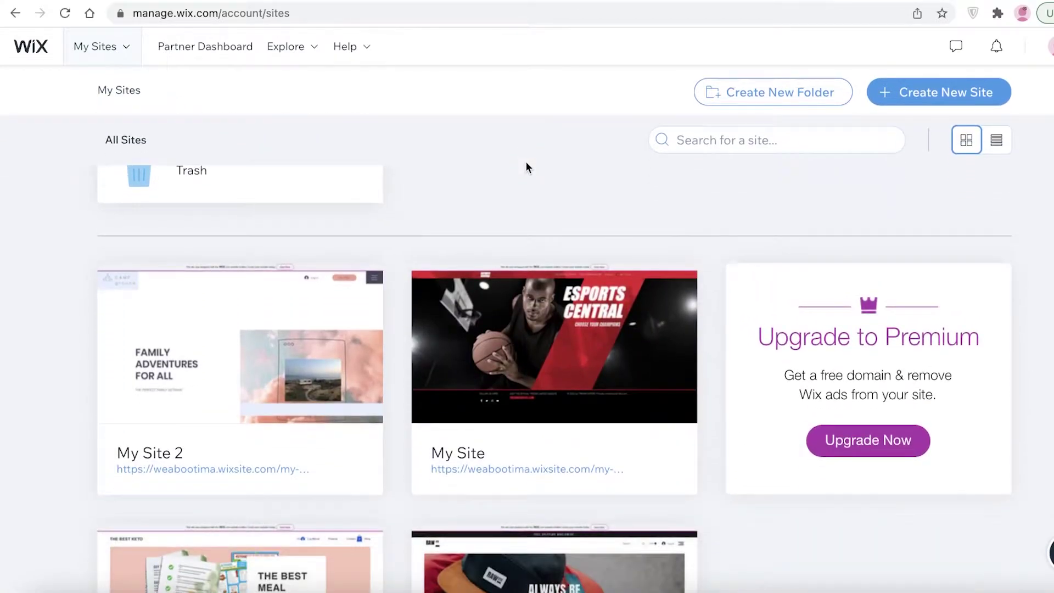
scroll(525, 167, "down", 1)
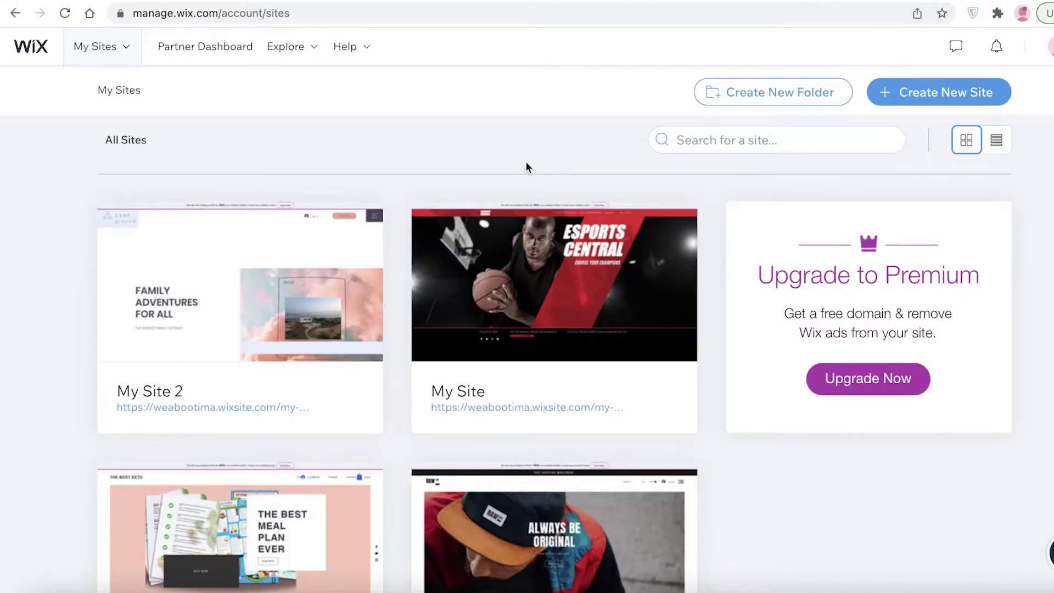
scroll(527, 164, "up", 4)
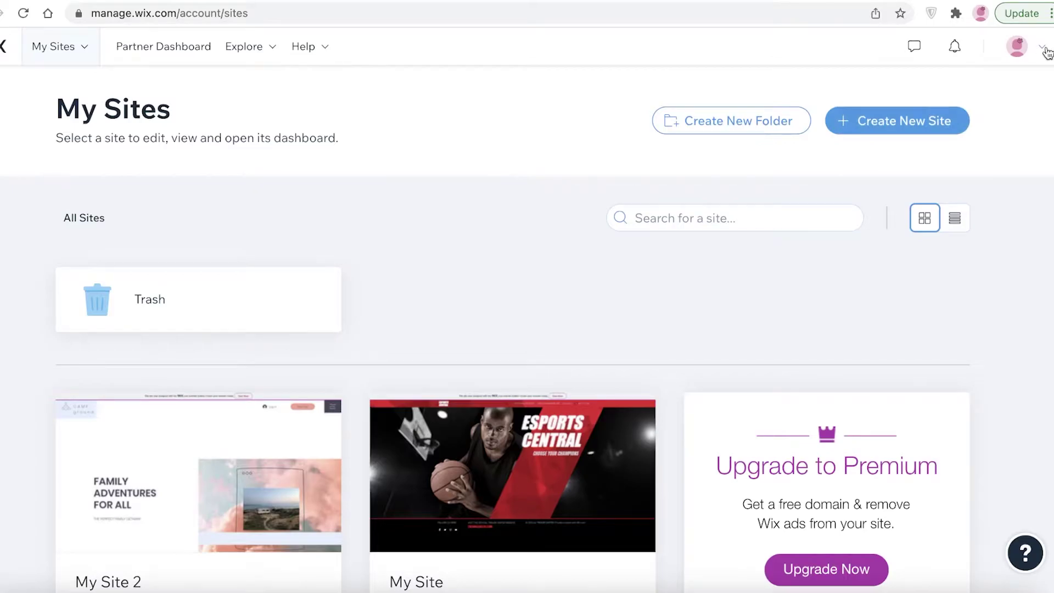
left_click(1046, 52)
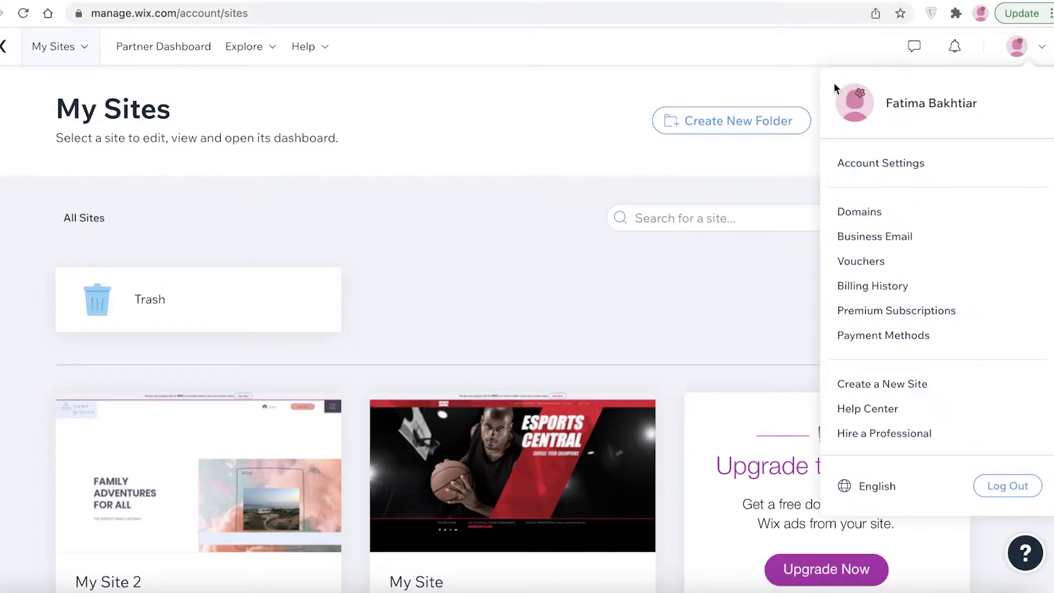
left_click(1039, 53)
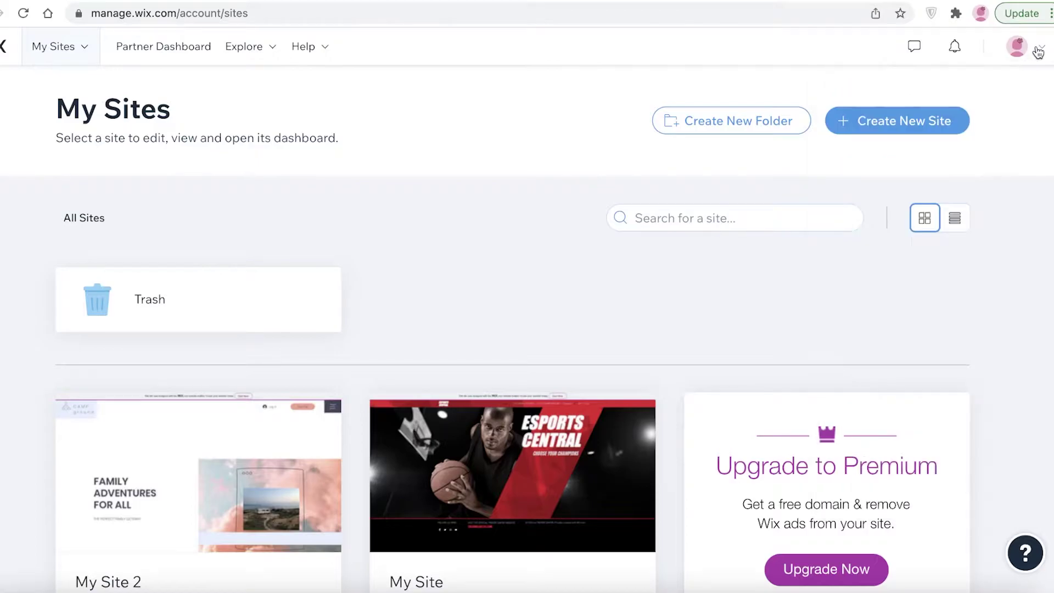
Start creating a new site on the Wix platform and skip the question about the kind of website.
left_click(883, 120)
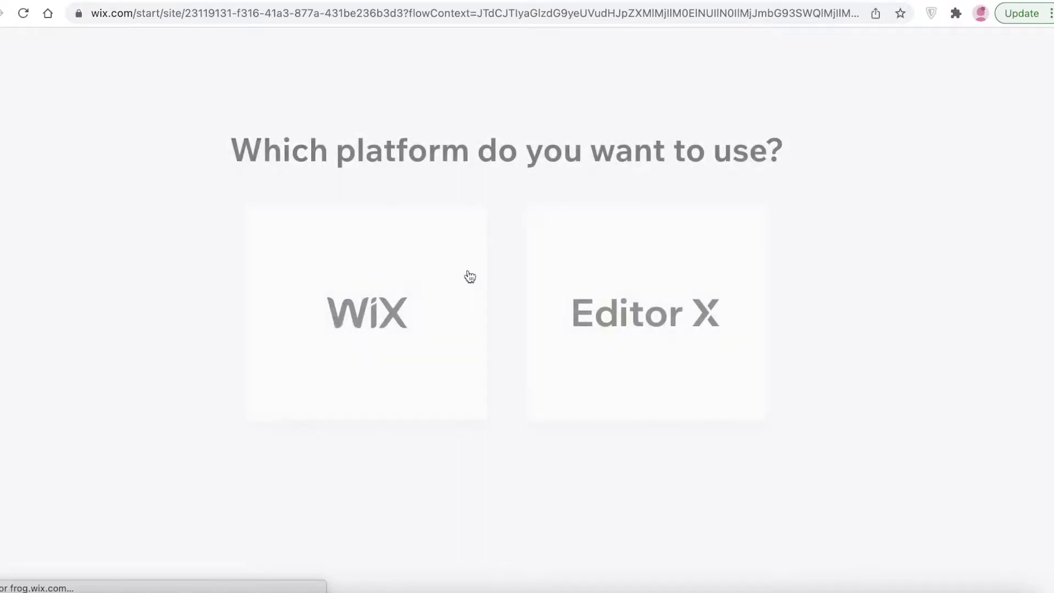
left_click(348, 337)
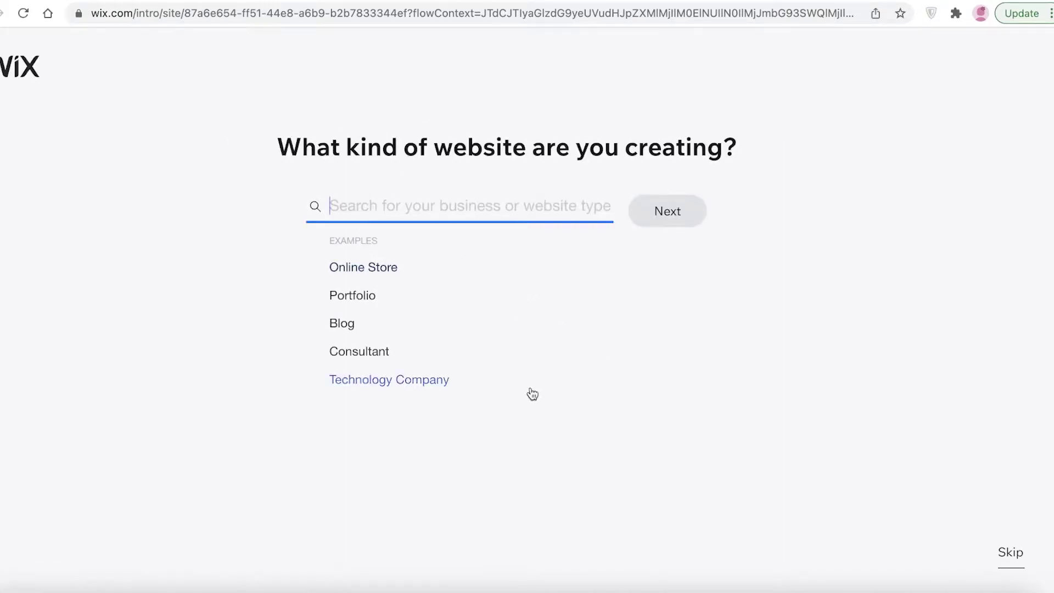
left_click(1029, 555)
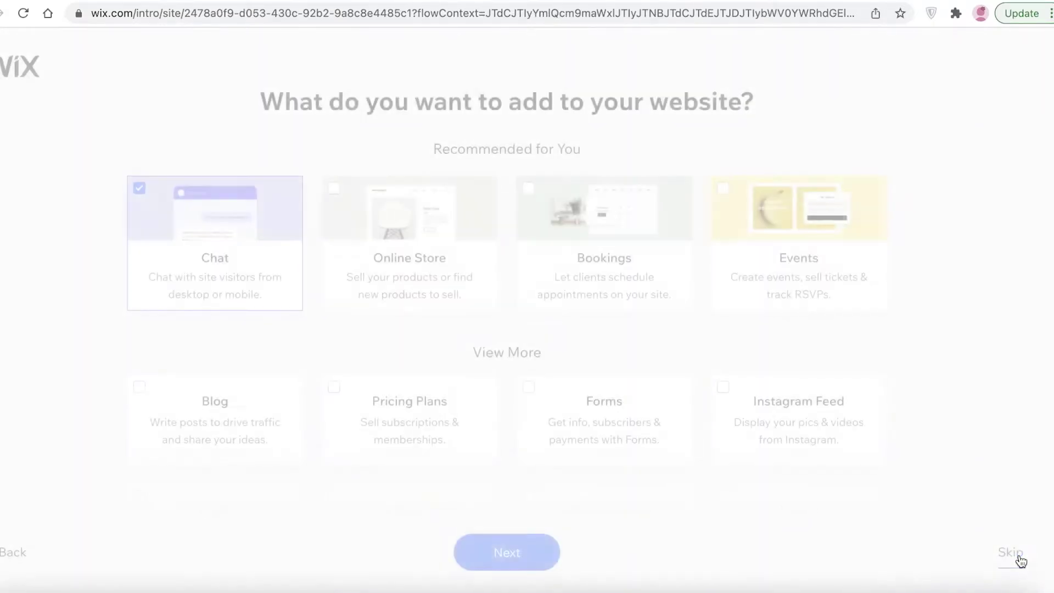
Skip adding website features with Chat deselected, and choose to create the website by editing a template.
left_click(277, 273)
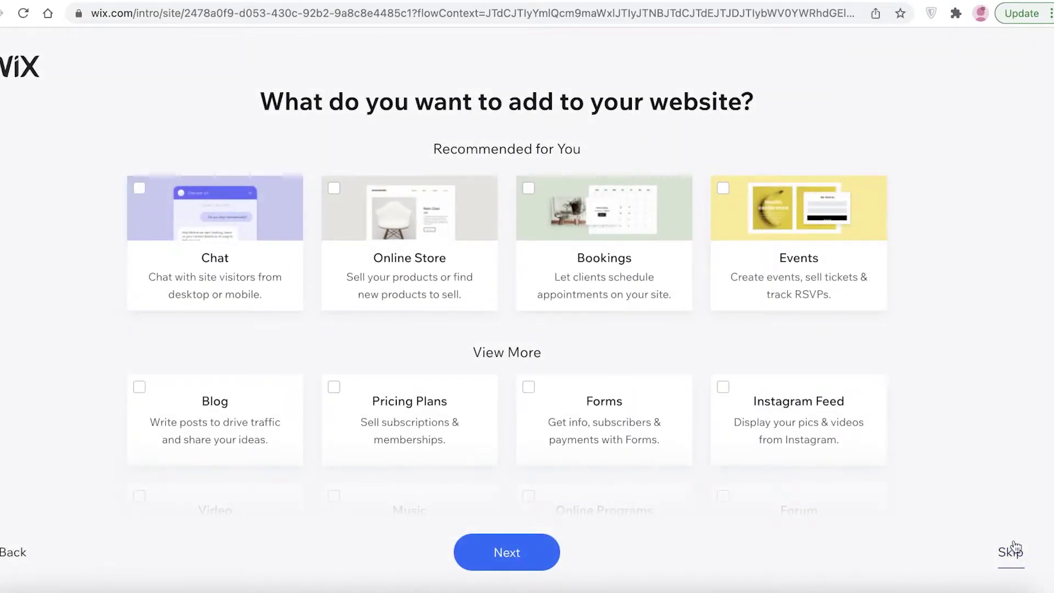
left_click(1011, 552)
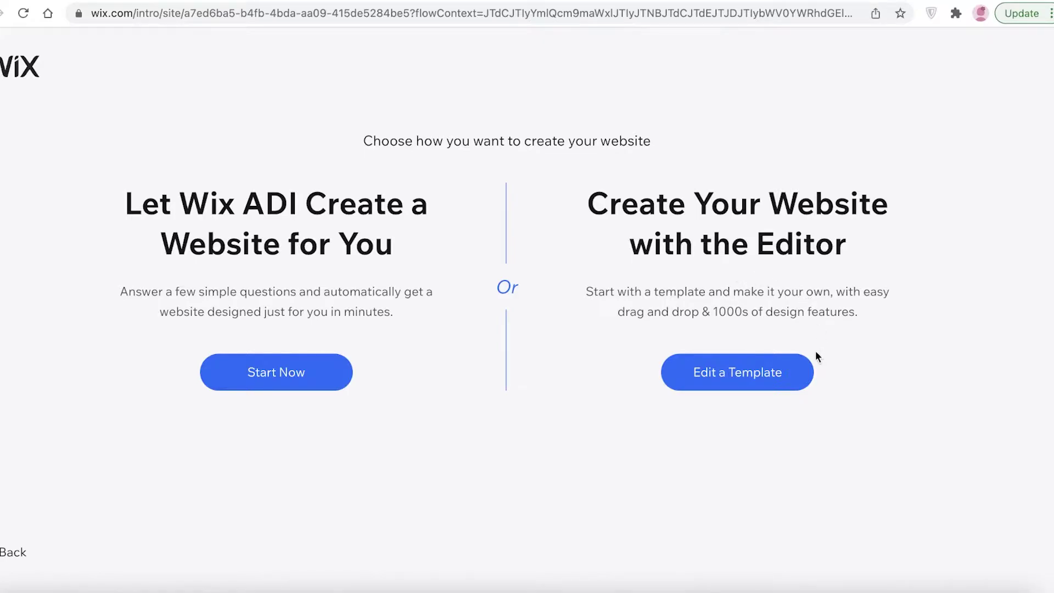
left_click(743, 372)
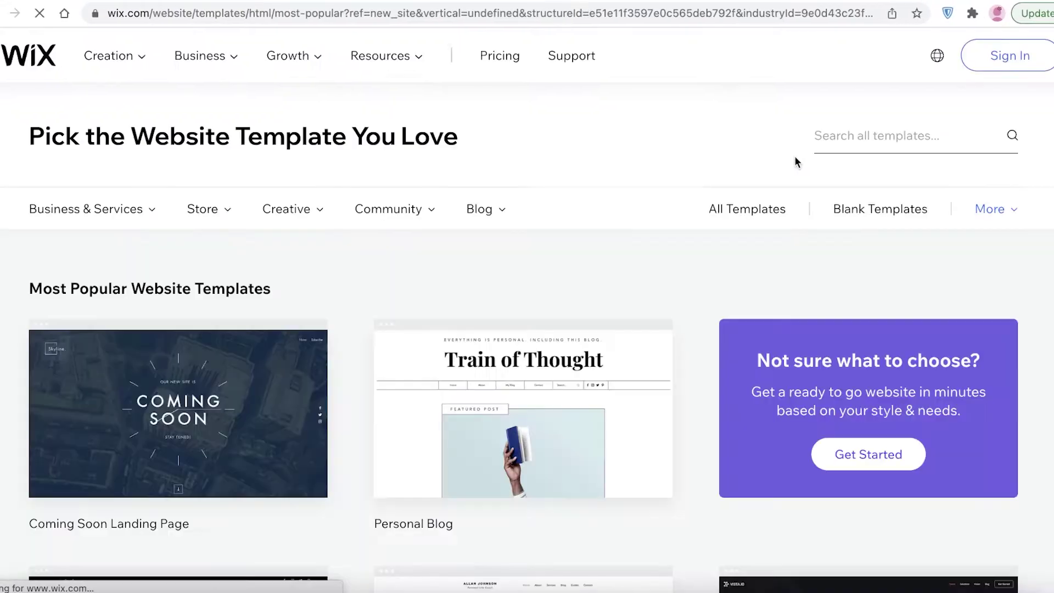
Search the website templates for "booking".
scroll(614, 190, "down", 8)
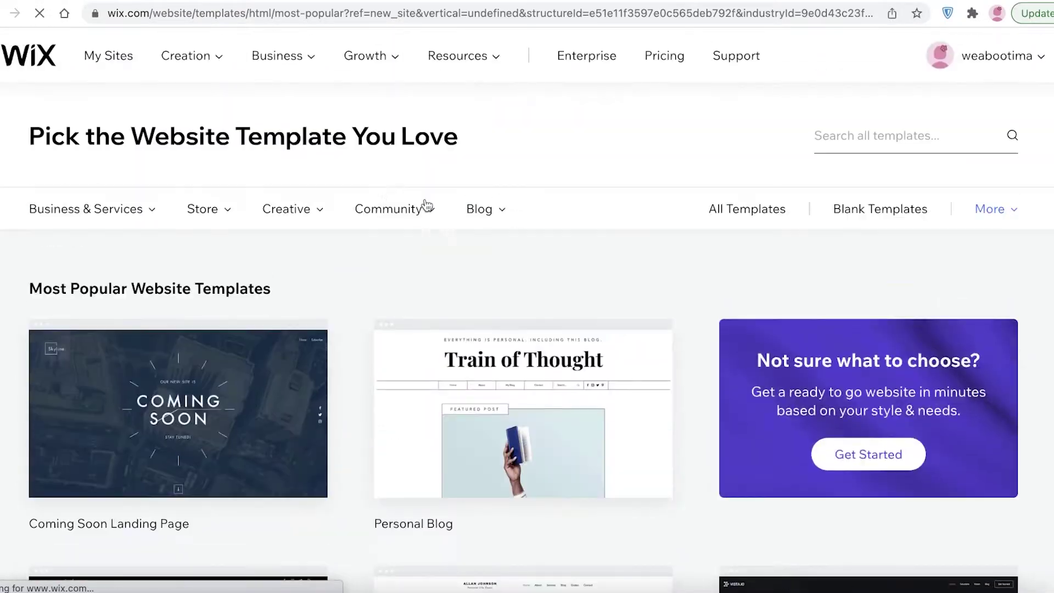
scroll(631, 181, "down", 20)
left_click(889, 148)
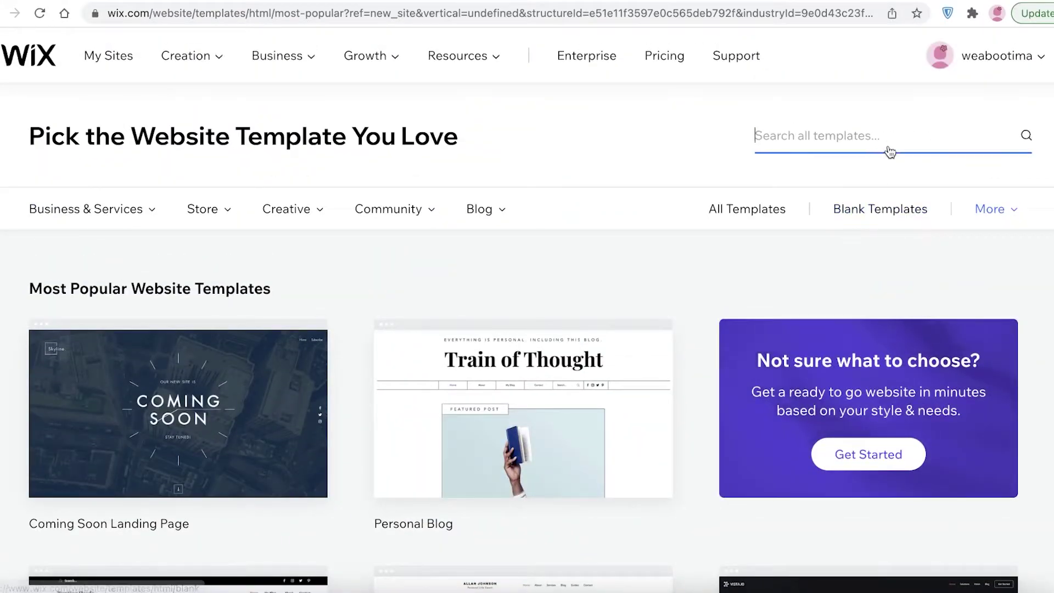
type("booking")
key("Return")
Look through the first page of booking templates for a design that suits a campground website.
scroll(397, 304, "down", 5)
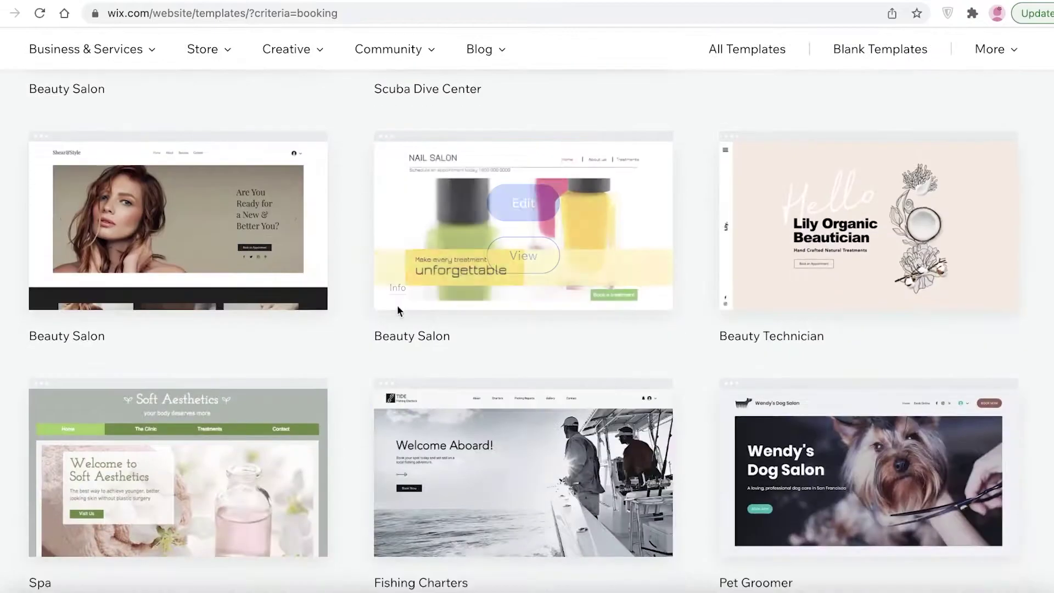
scroll(565, 275, "down", 7)
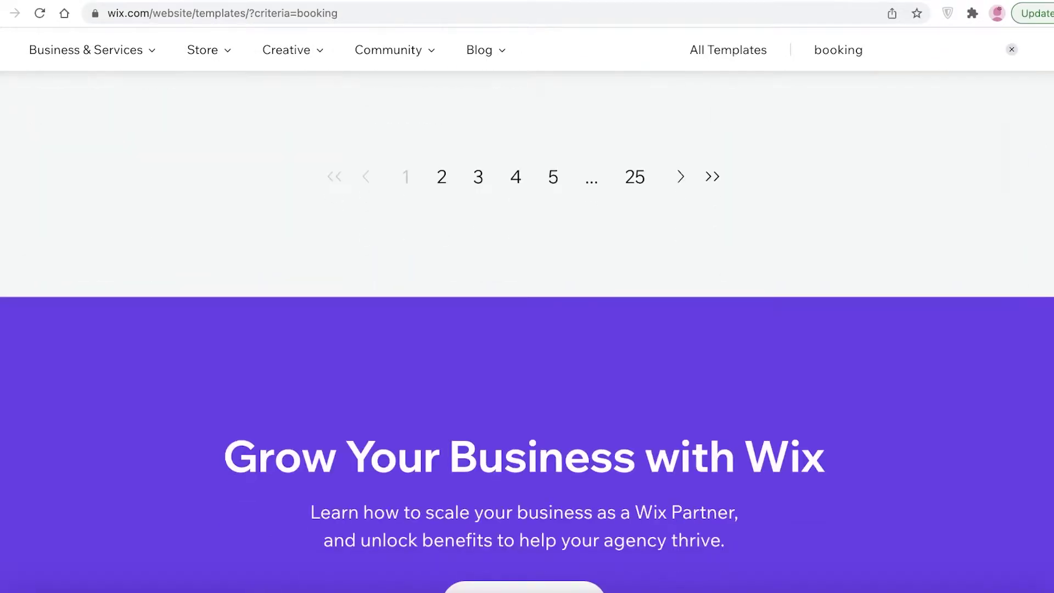
scroll(467, 357, "up", 1)
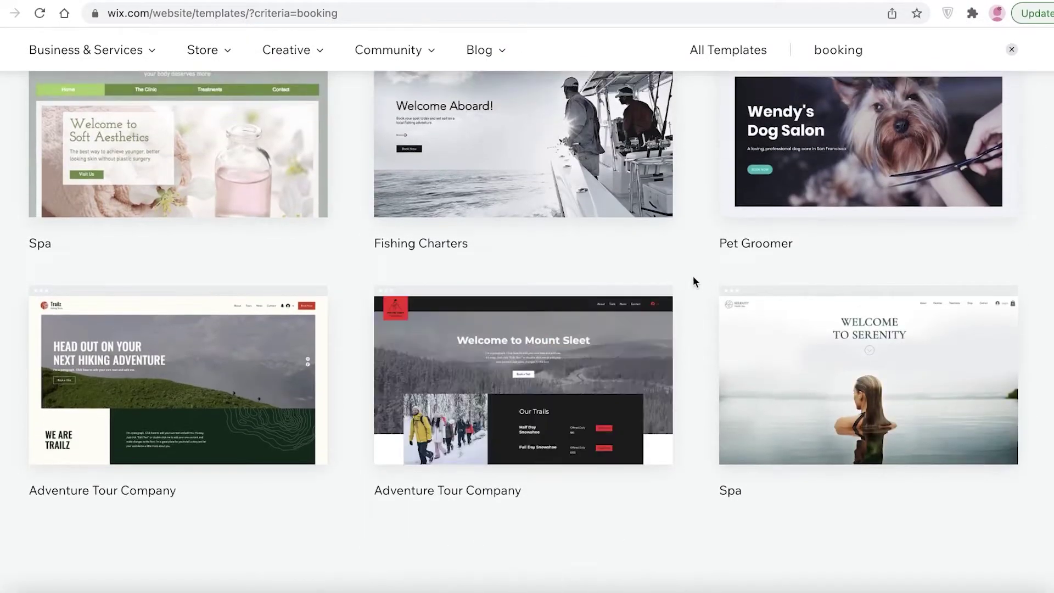
scroll(700, 278, "up", 5)
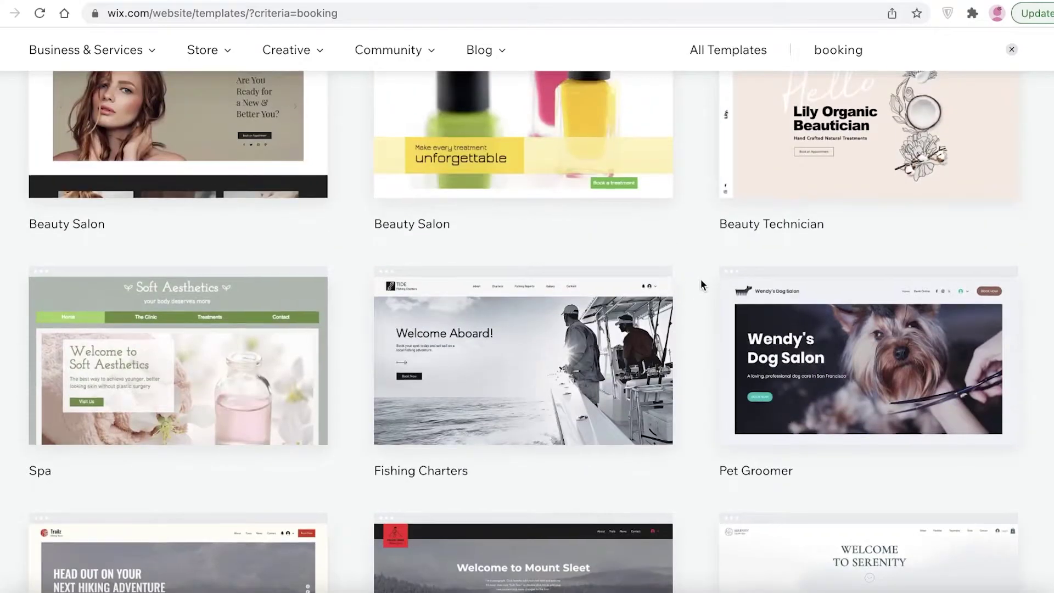
scroll(132, 330, "down", 10)
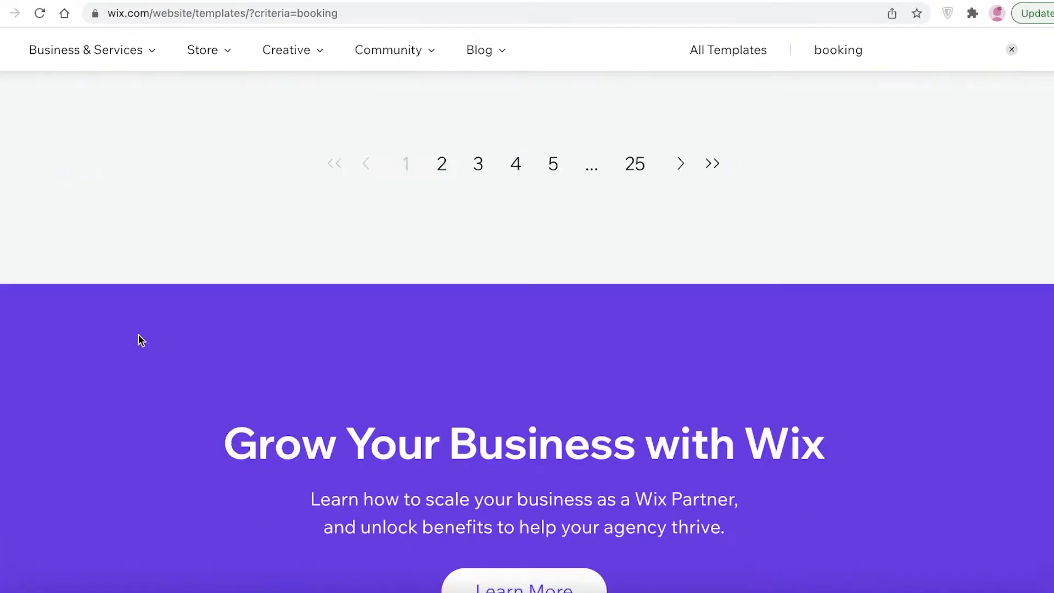
scroll(341, 347, "up", 3)
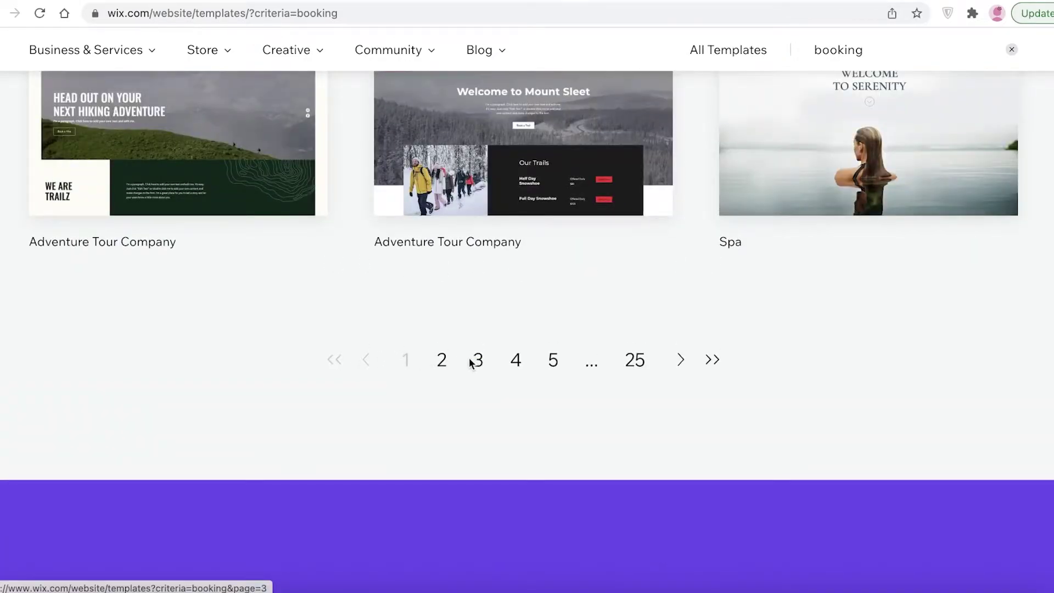
scroll(477, 307, "up", 4)
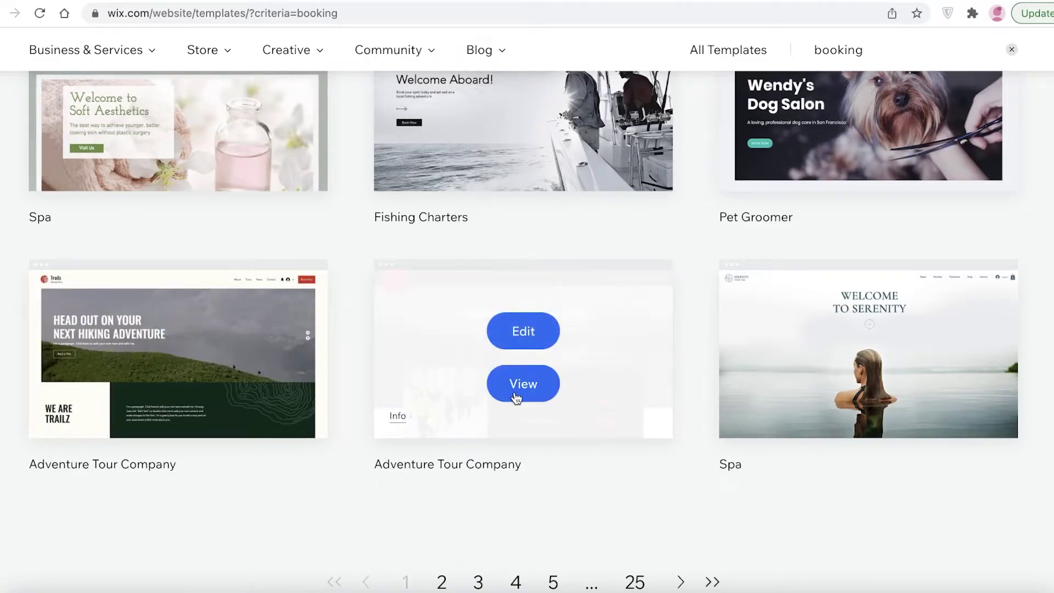
Preview the Mount Sleet winter tours template and examine its trail booking list, testimonials and news sections for suitability.
left_click(521, 381)
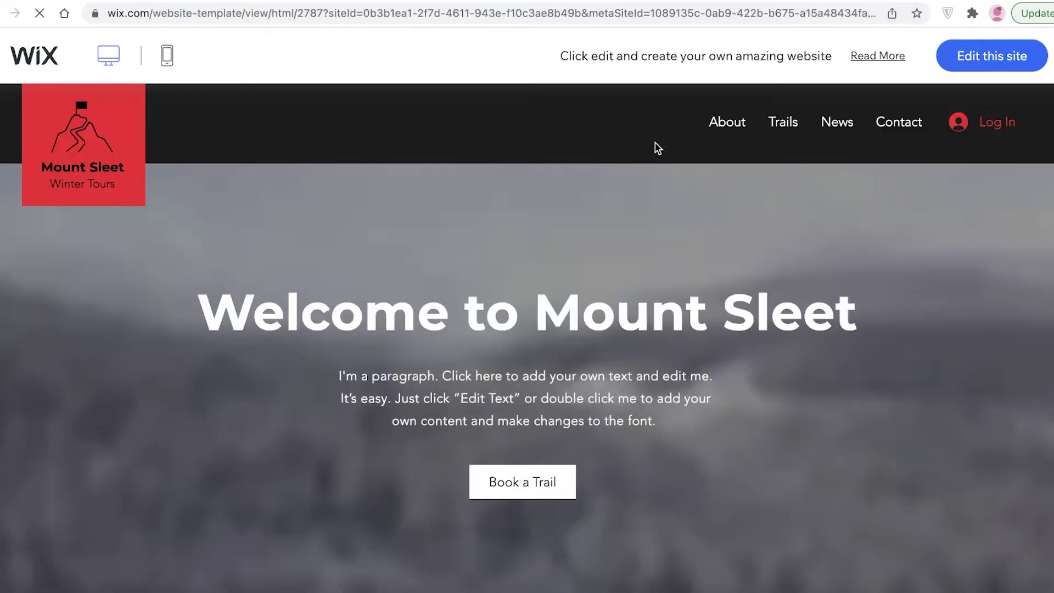
scroll(593, 190, "down", 10)
scroll(593, 189, "up", 3)
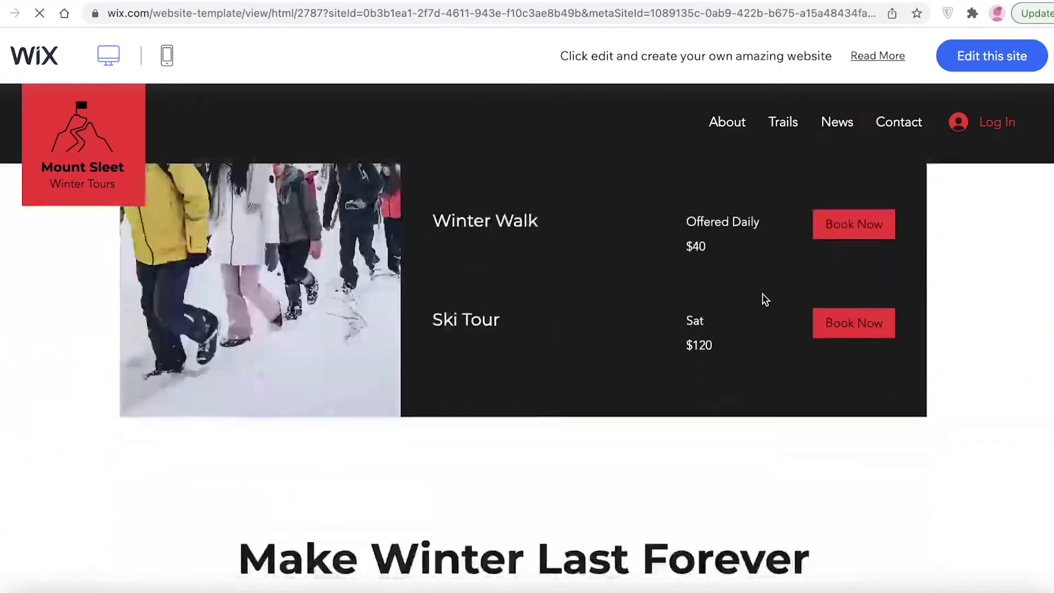
scroll(806, 214, "up", 4)
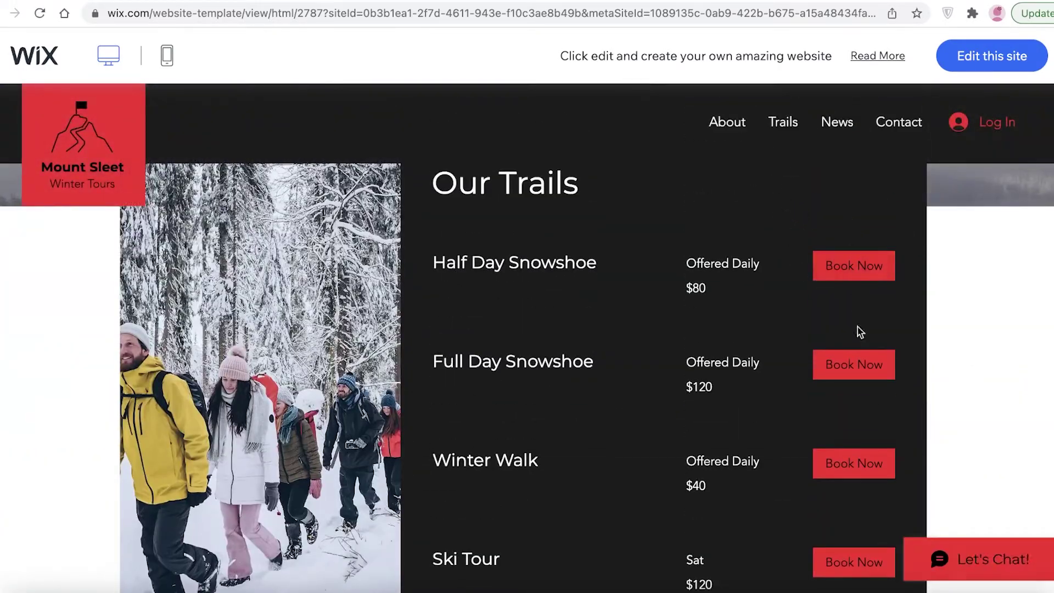
scroll(678, 170, "down", 15)
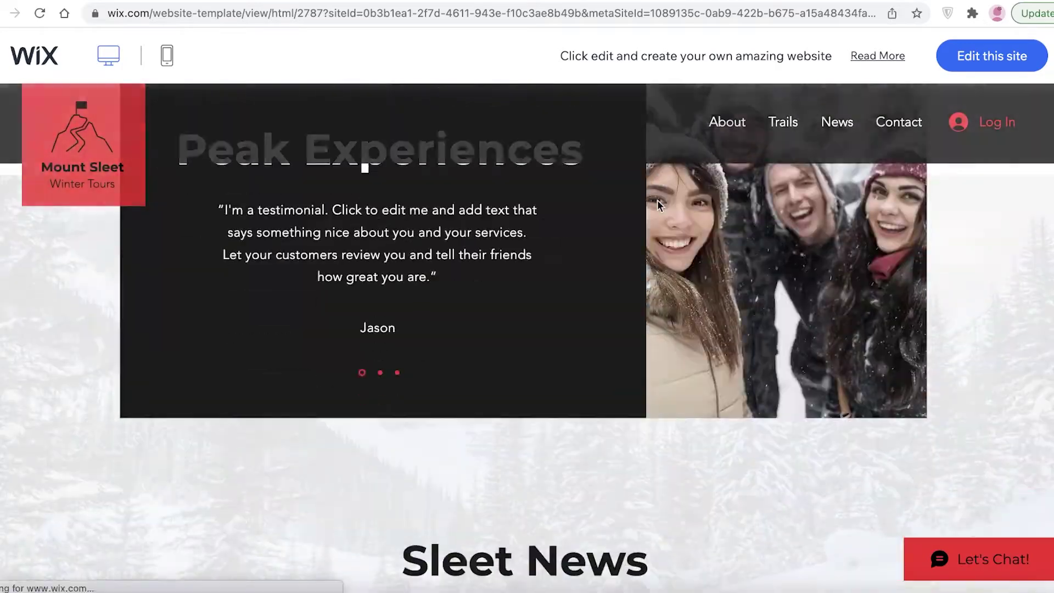
scroll(652, 202, "up", 15)
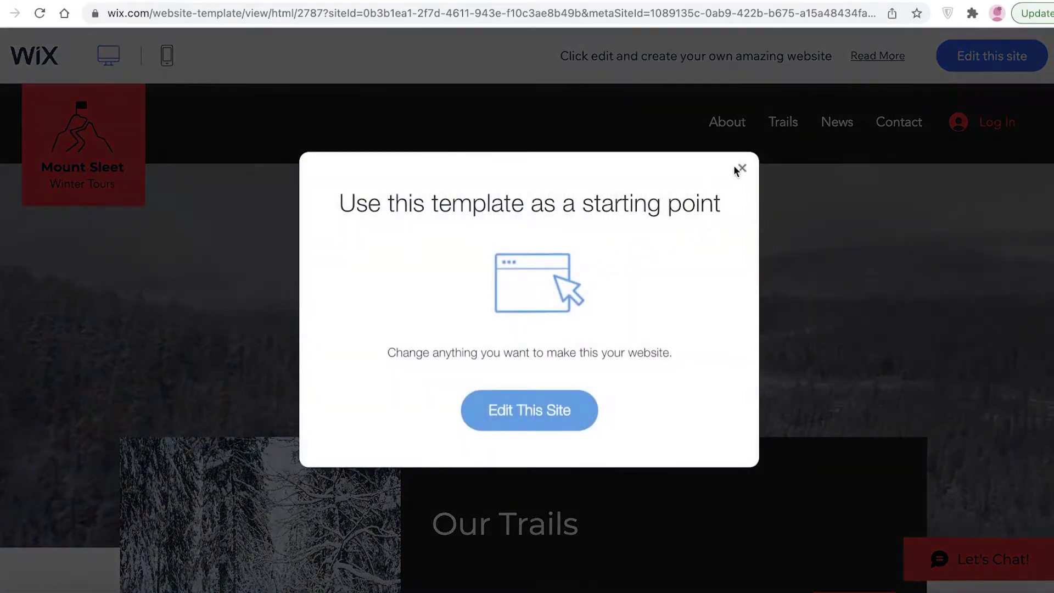
left_click(741, 170)
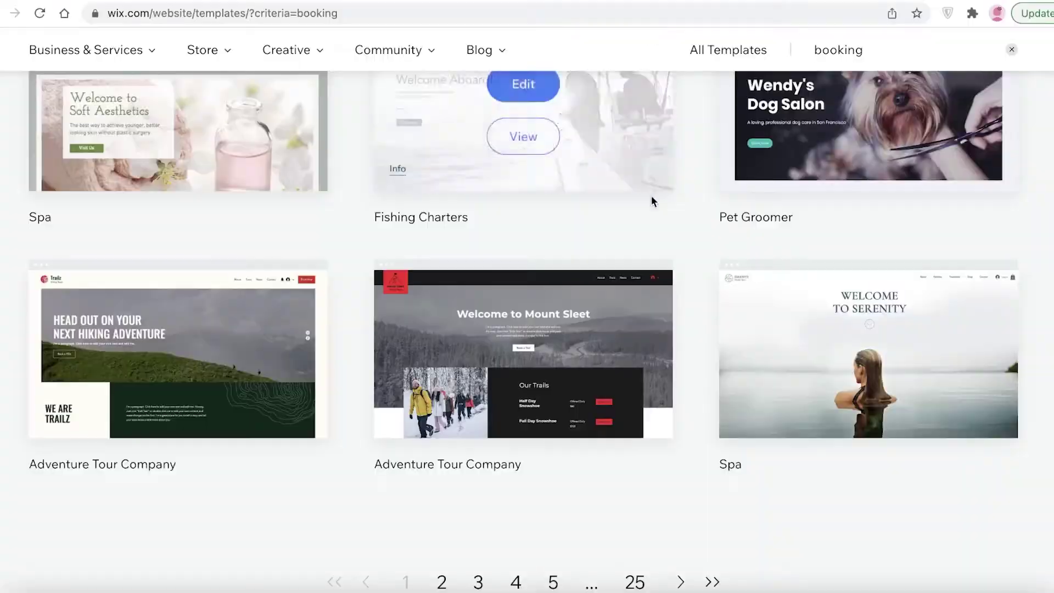
scroll(677, 165, "up", 3)
scroll(678, 165, "down", 4)
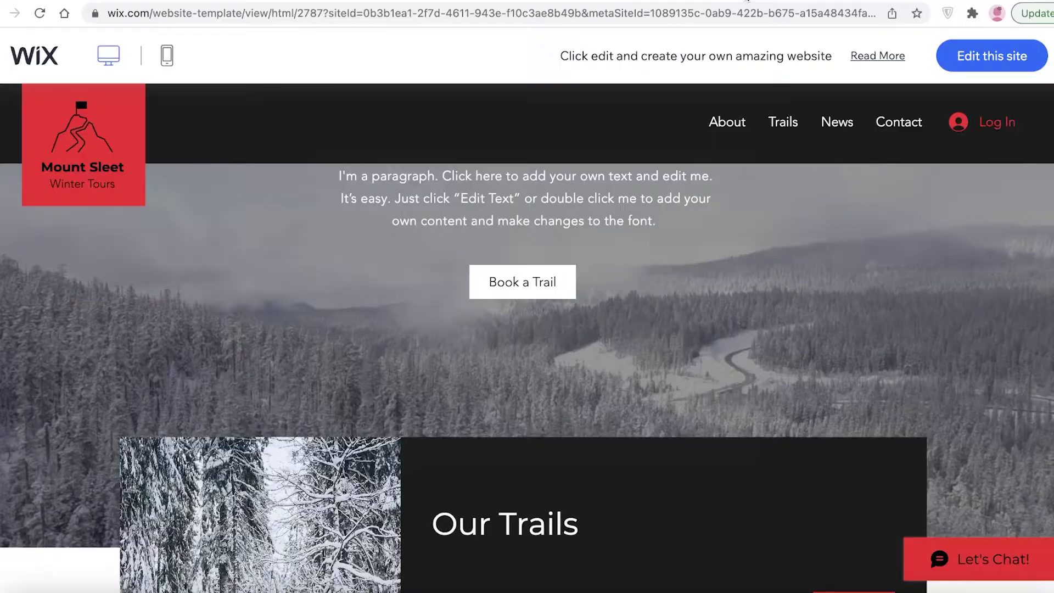
scroll(690, 261, "down", 8)
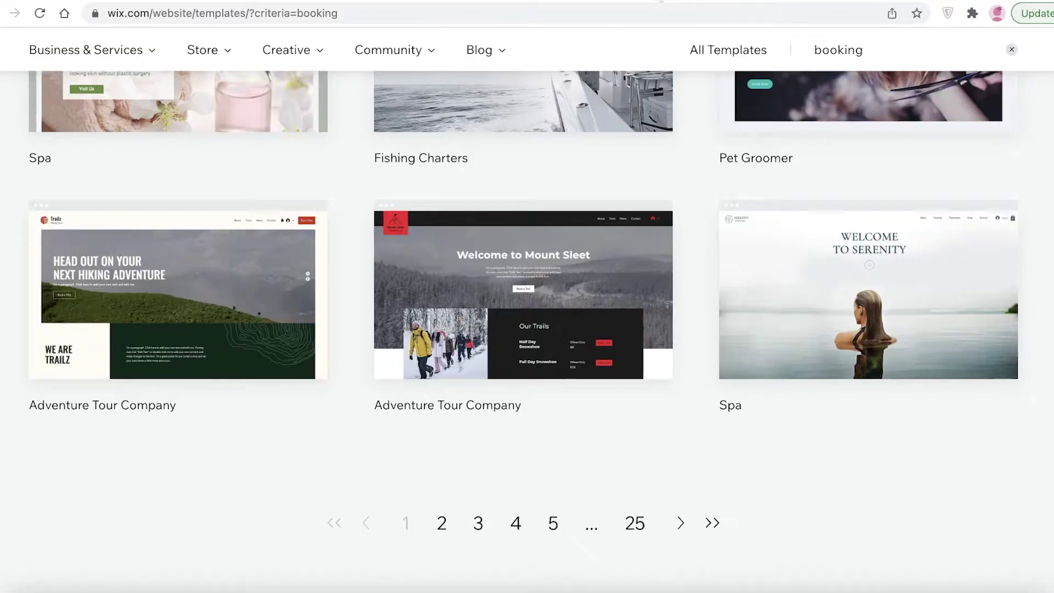
scroll(741, 178, "up", 10)
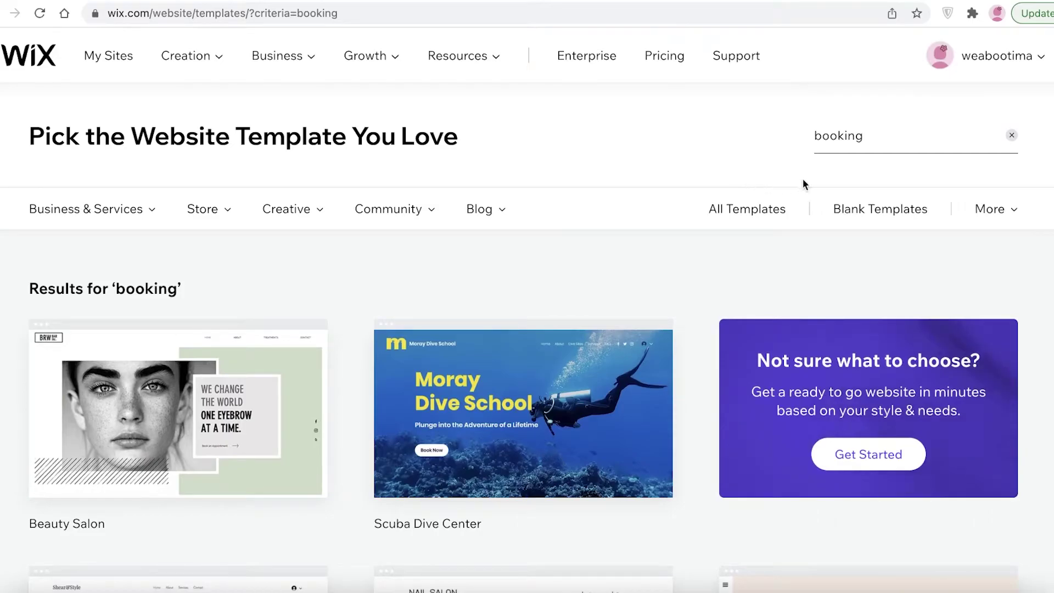
Browse the blank website templates, open the Minimal Layout template for editing, and dismiss the editor's introductory overlay.
left_click(859, 209)
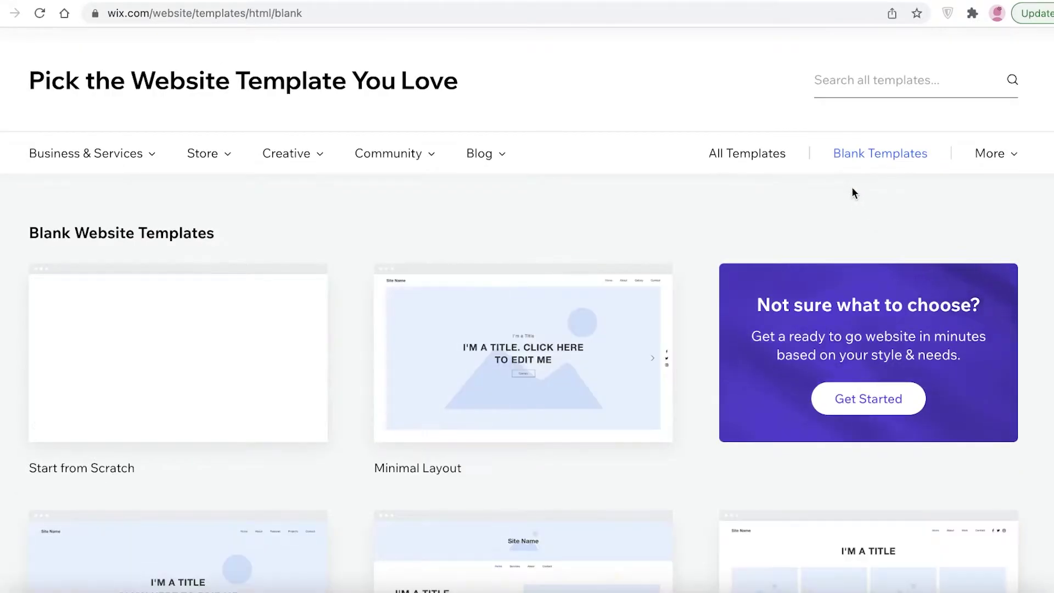
scroll(231, 233, "down", 3)
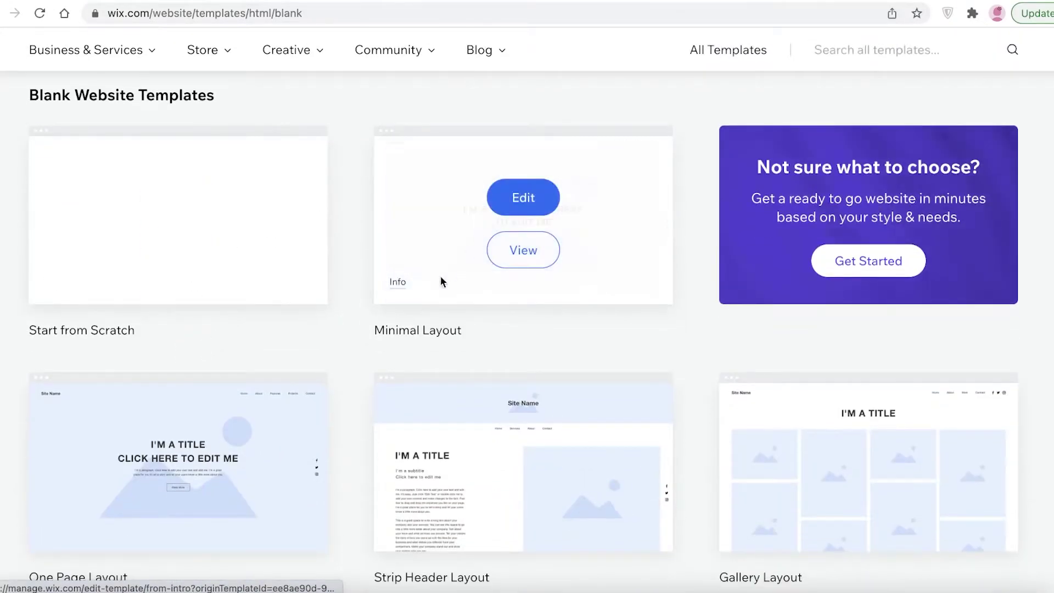
scroll(749, 228, "down", 2)
scroll(365, 263, "down", 5)
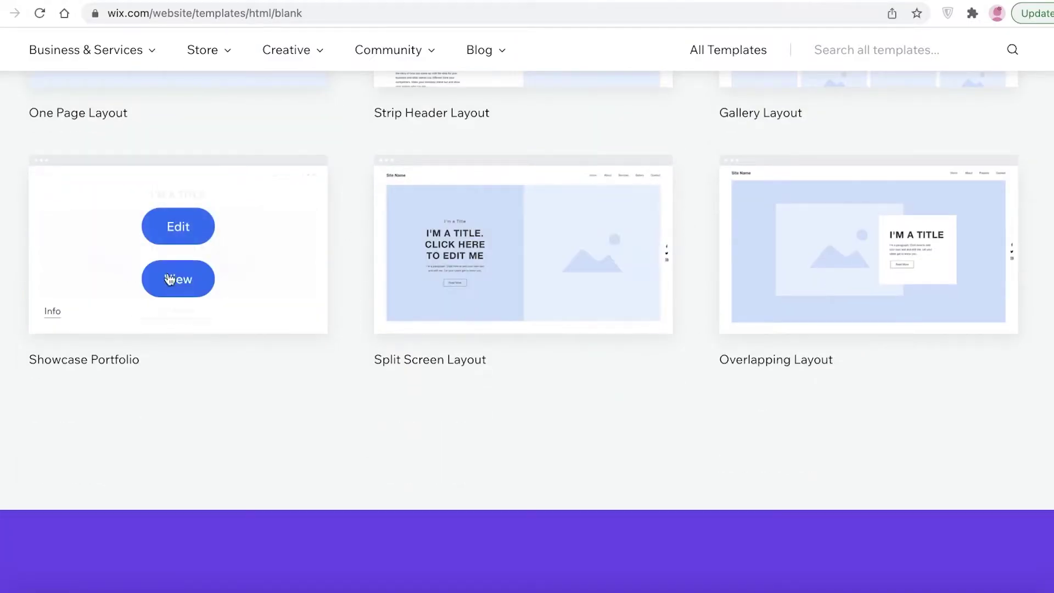
scroll(678, 433, "up", 8)
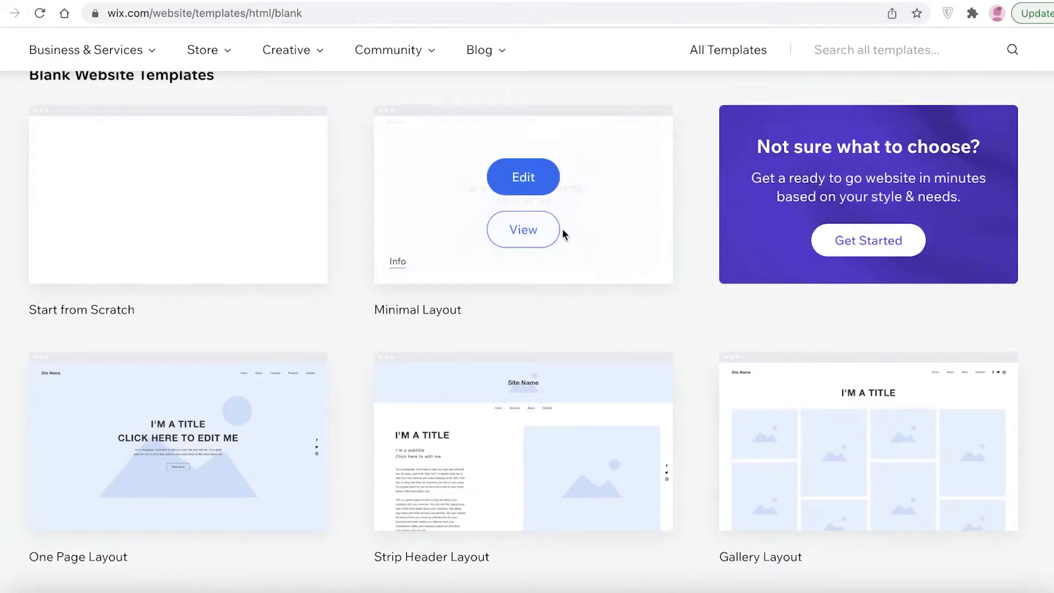
scroll(891, 344, "down", 2)
scroll(891, 339, "down", 3)
scroll(592, 338, "up", 8)
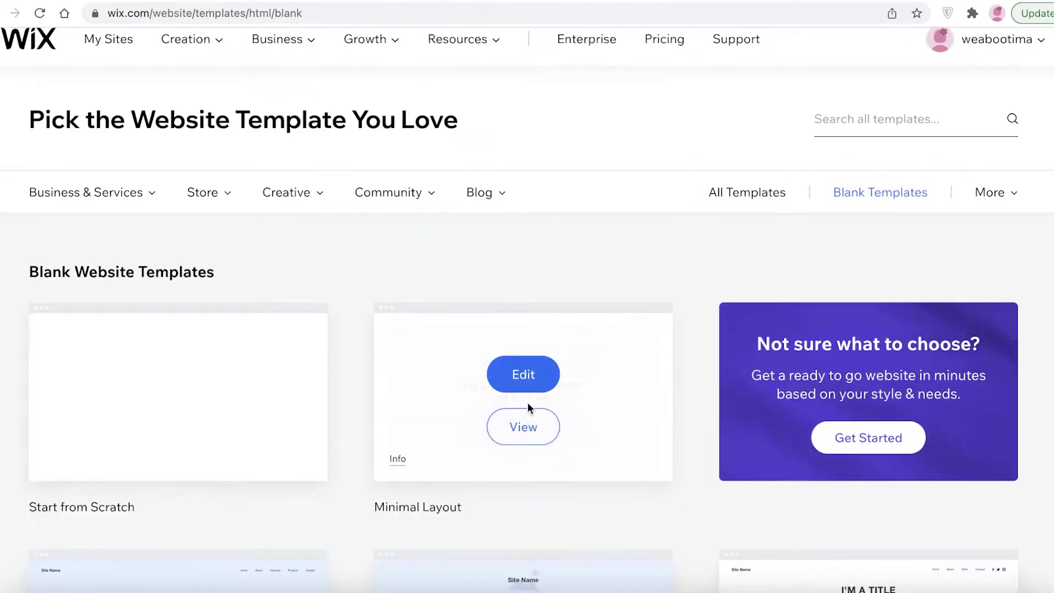
left_click(533, 382)
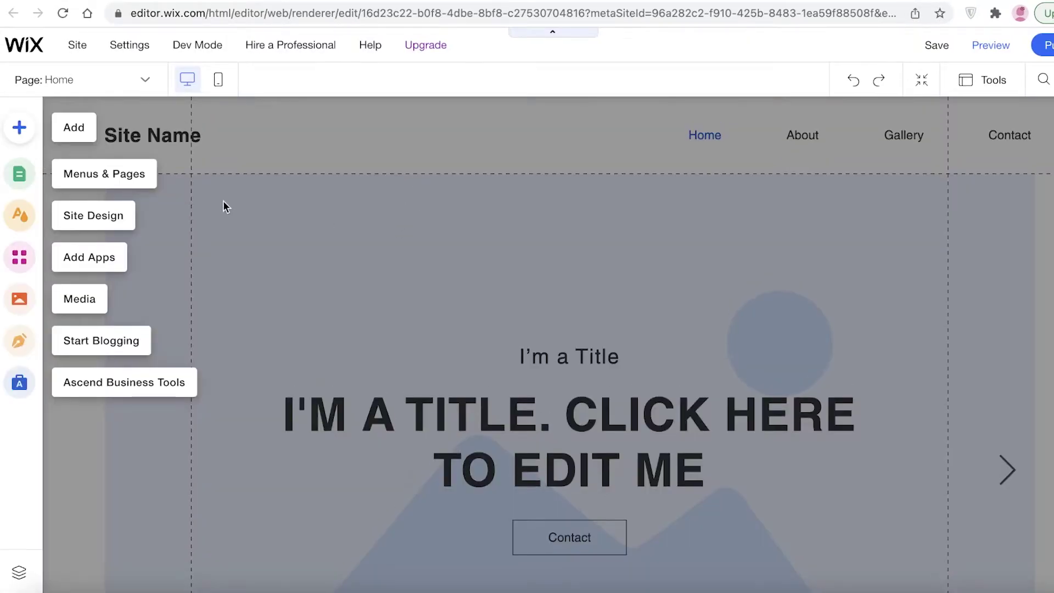
left_click(222, 207)
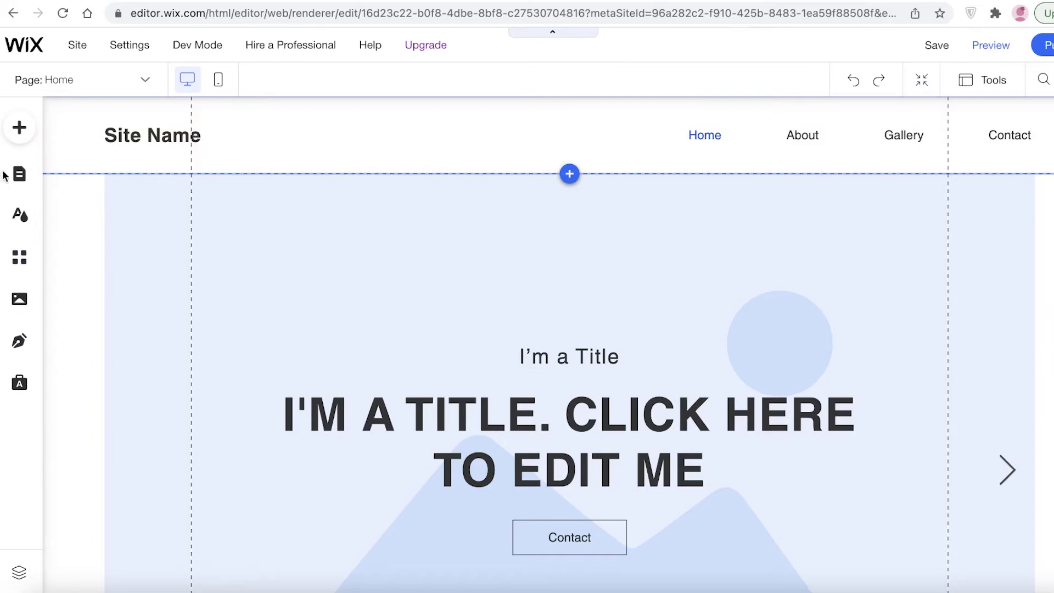
Change the header's site name to "SOHO CAMPGROUNDS", align it with the inner gridline, and narrow its text box to wrap onto two lines.
left_click(203, 117)
left_click(146, 139)
double_click(146, 139)
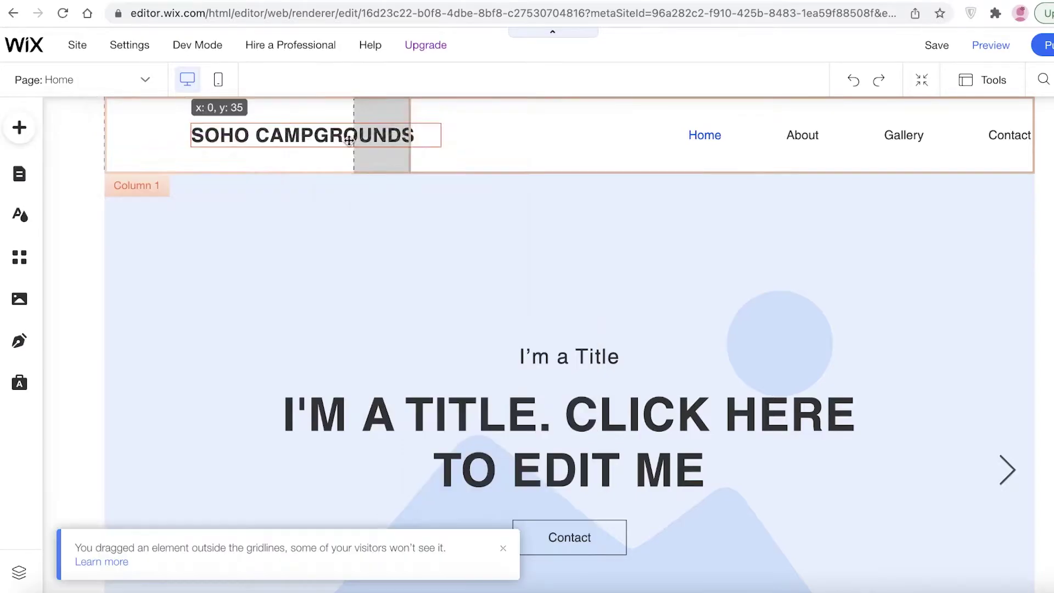
left_click_drag(357, 142, 322, 137)
left_click_drag(440, 135, 365, 140)
Open the media manager of the home page gallery and delete the first placeholder image.
left_click(518, 278)
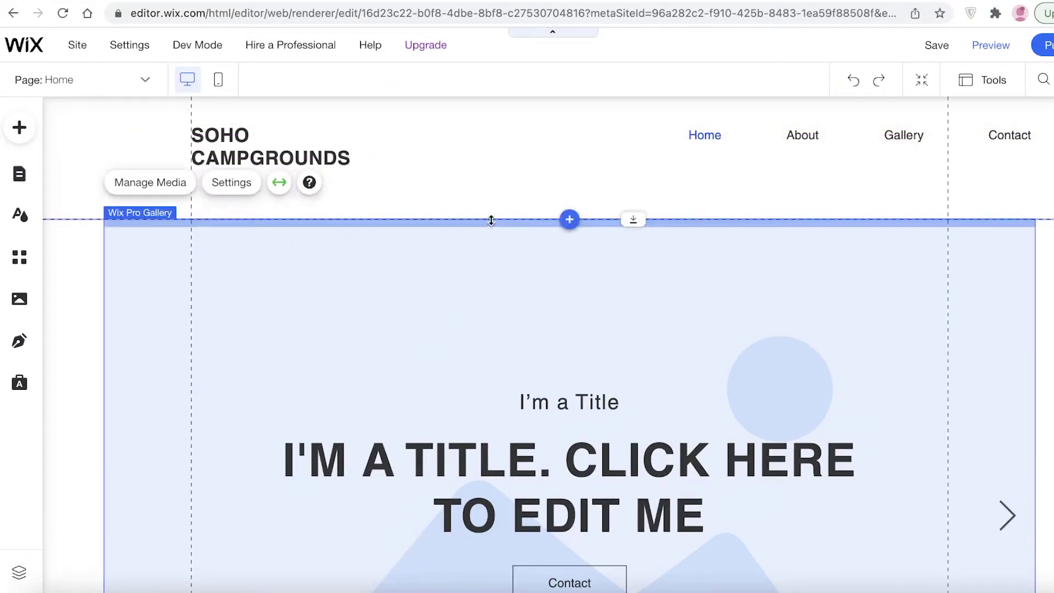
left_click_drag(628, 218, 633, 200)
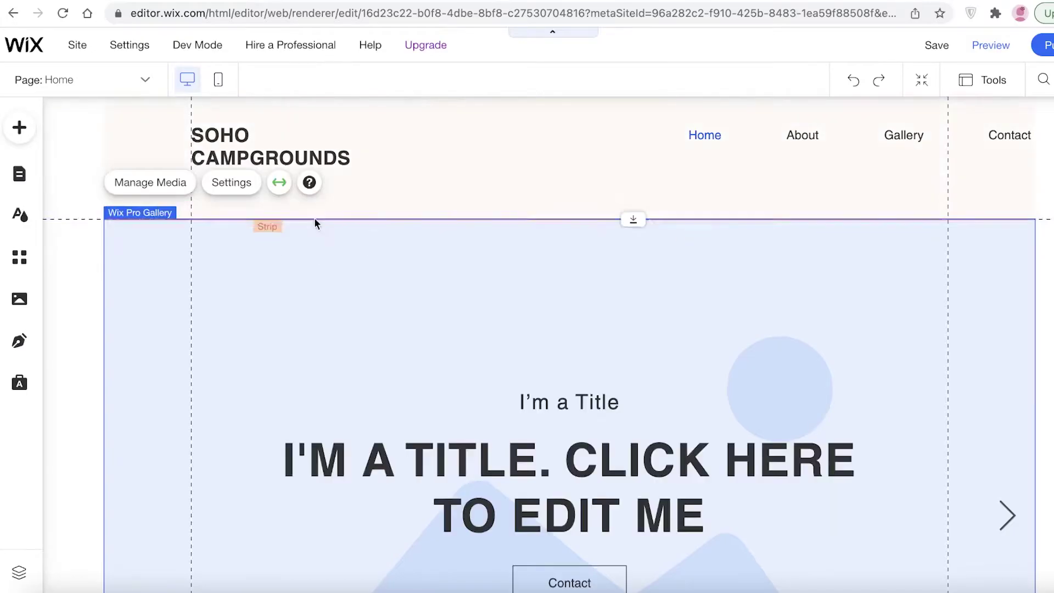
scroll(522, 323, "down", 5)
scroll(522, 323, "up", 3)
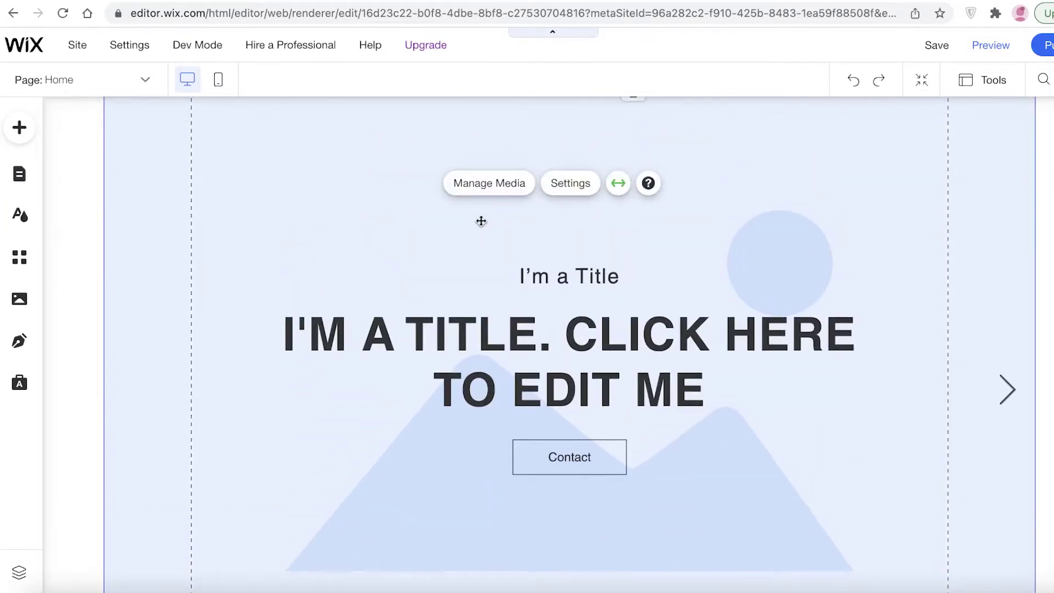
left_click(492, 183)
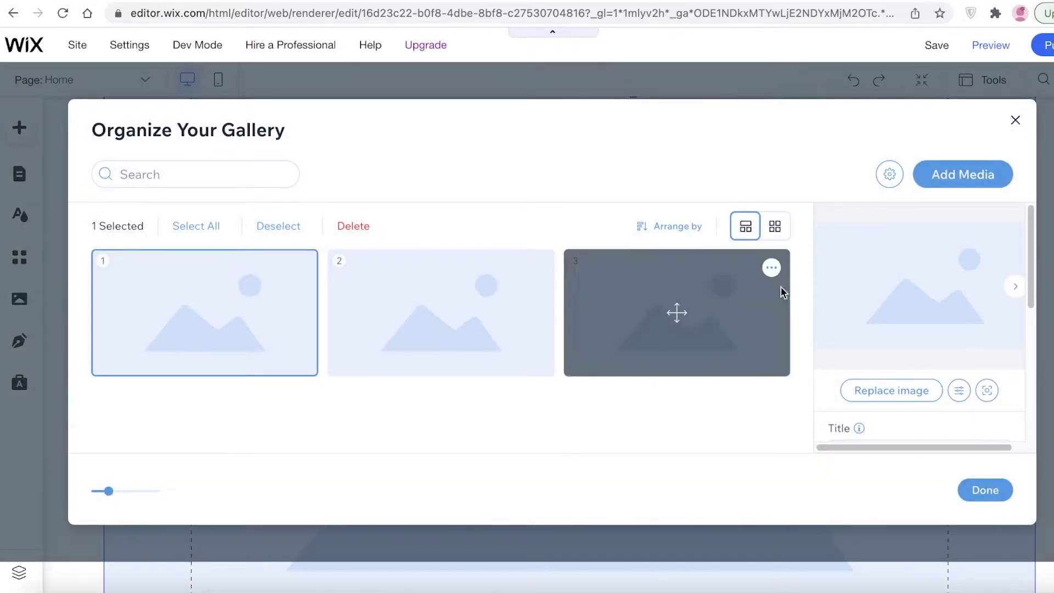
left_click(353, 225)
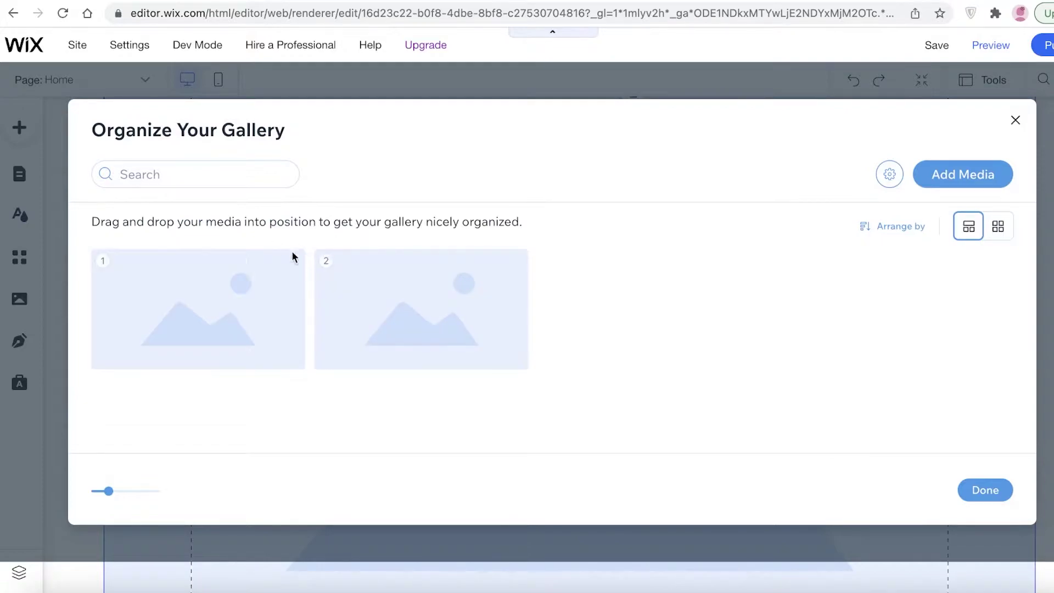
Replace the gallery's first placeholder with the "Camper Outside a Tent" image, found by searching Media from Wix for "CAMP".
left_click(228, 284)
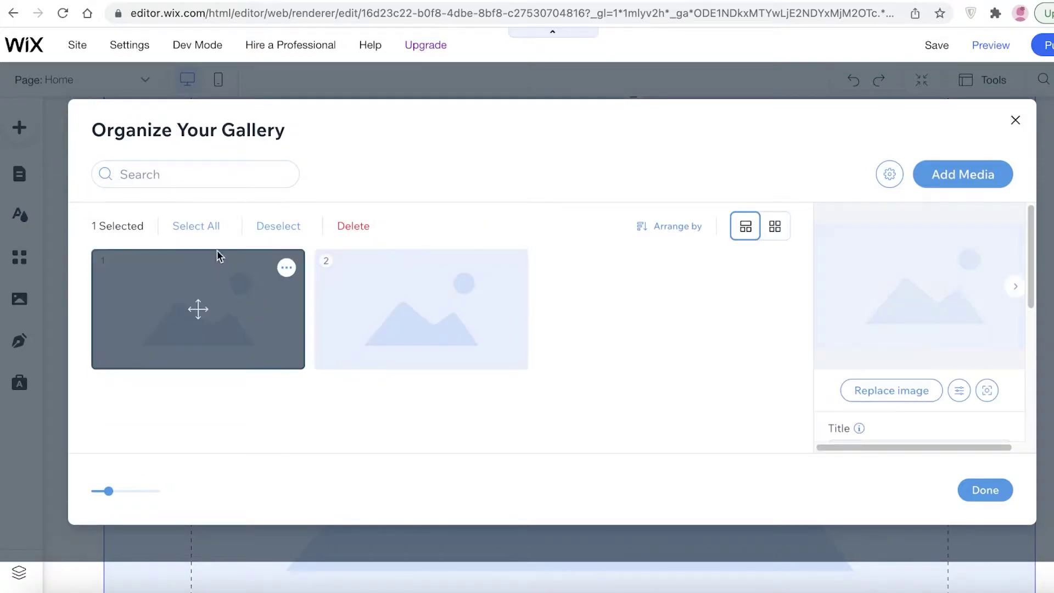
left_click(234, 173)
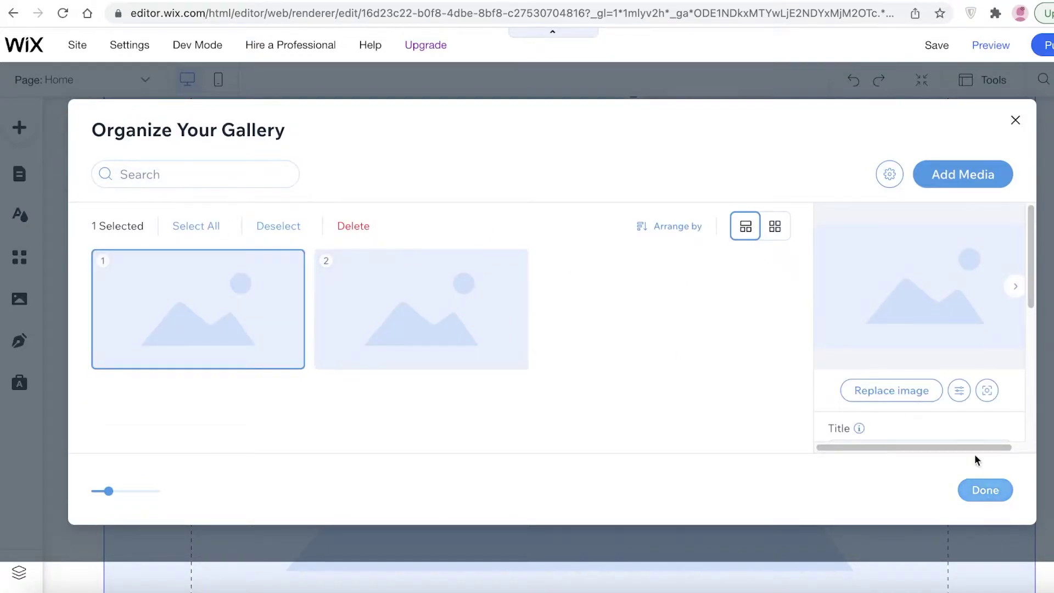
scroll(922, 406, "down", 5)
scroll(890, 384, "up", 5)
left_click(895, 400)
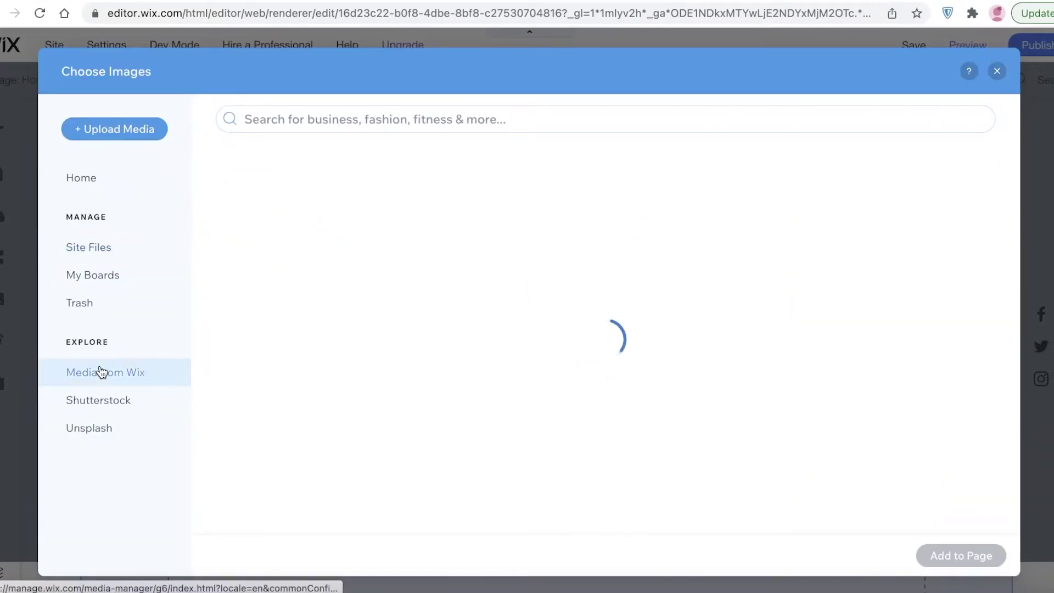
left_click(340, 109)
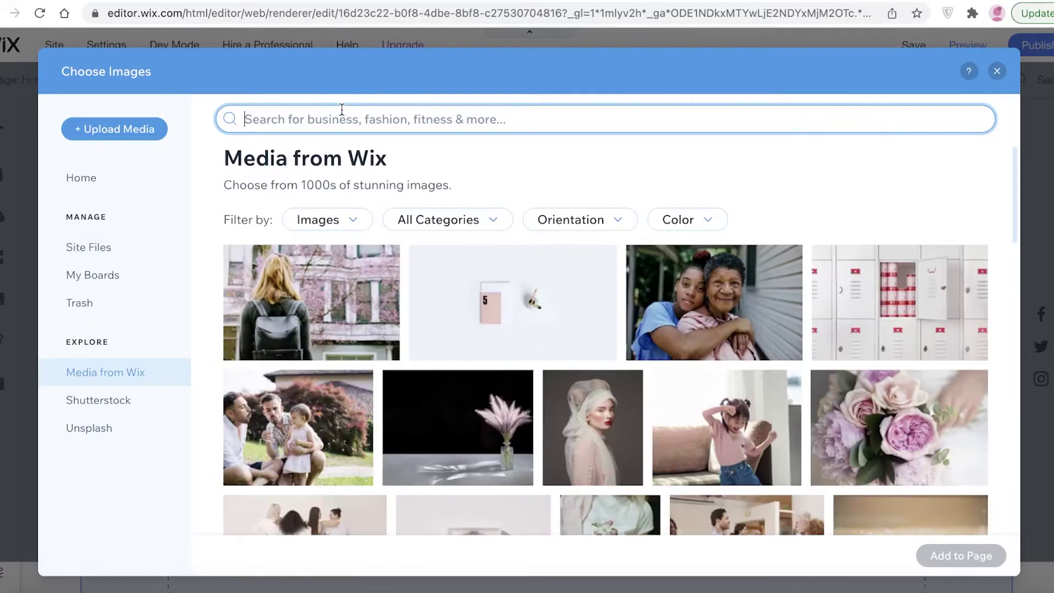
type("CAMP")
key("Return")
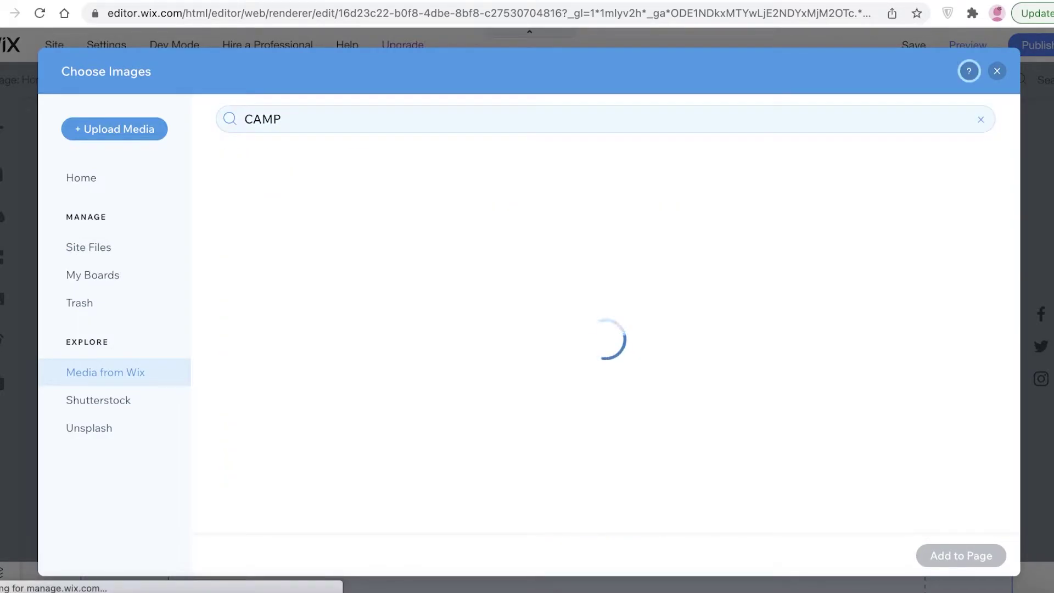
scroll(690, 285, "down", 3)
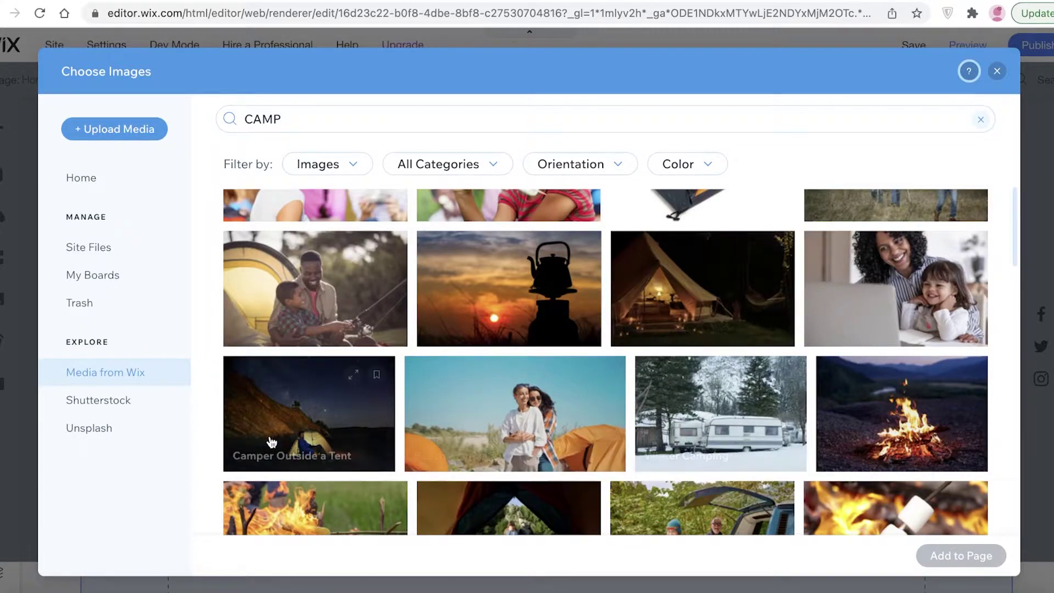
left_click(278, 418)
left_click(937, 558)
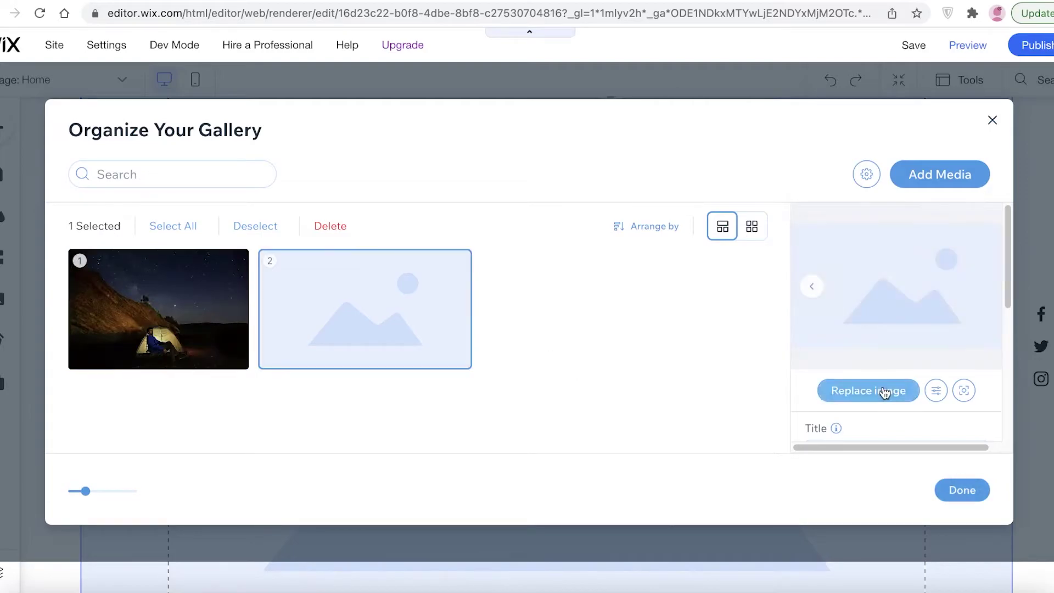
Replace the gallery's second placeholder with an image found by searching Media from Wix for "campground", and apply the gallery changes to the page.
left_click(875, 391)
left_click(76, 384)
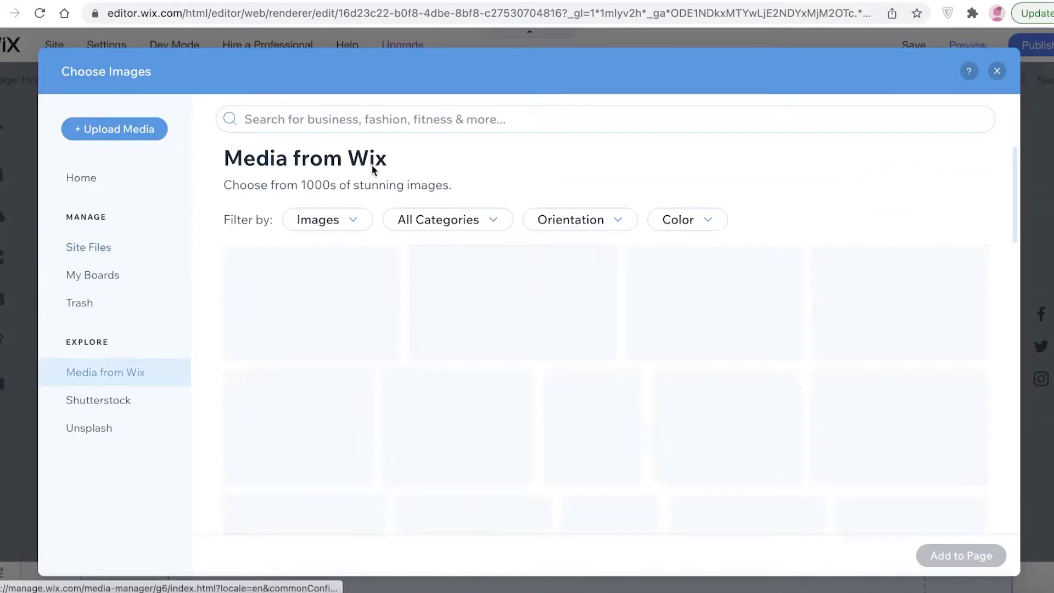
left_click(397, 119)
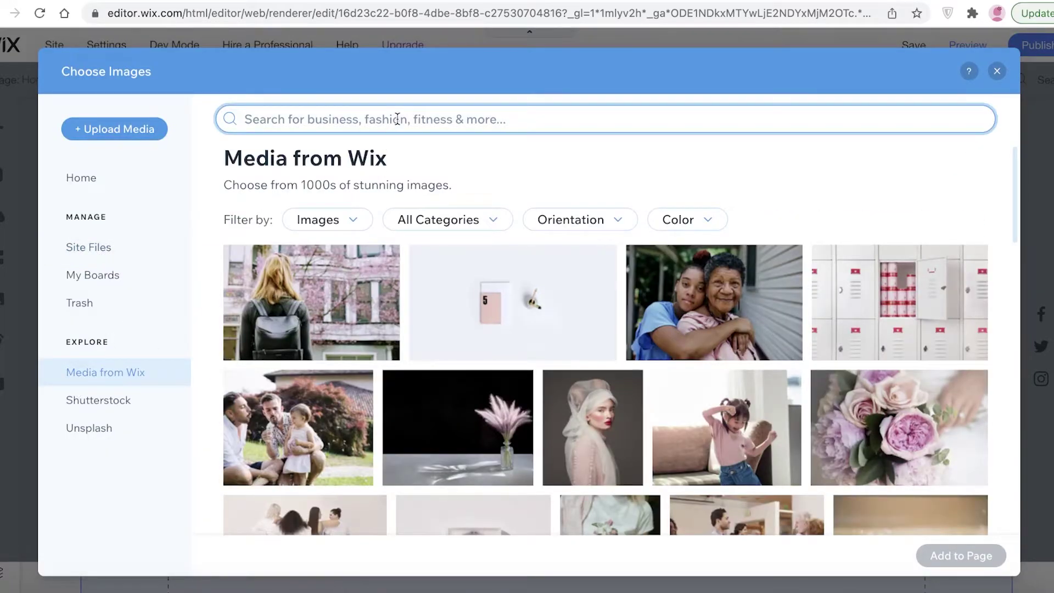
type("campgr")
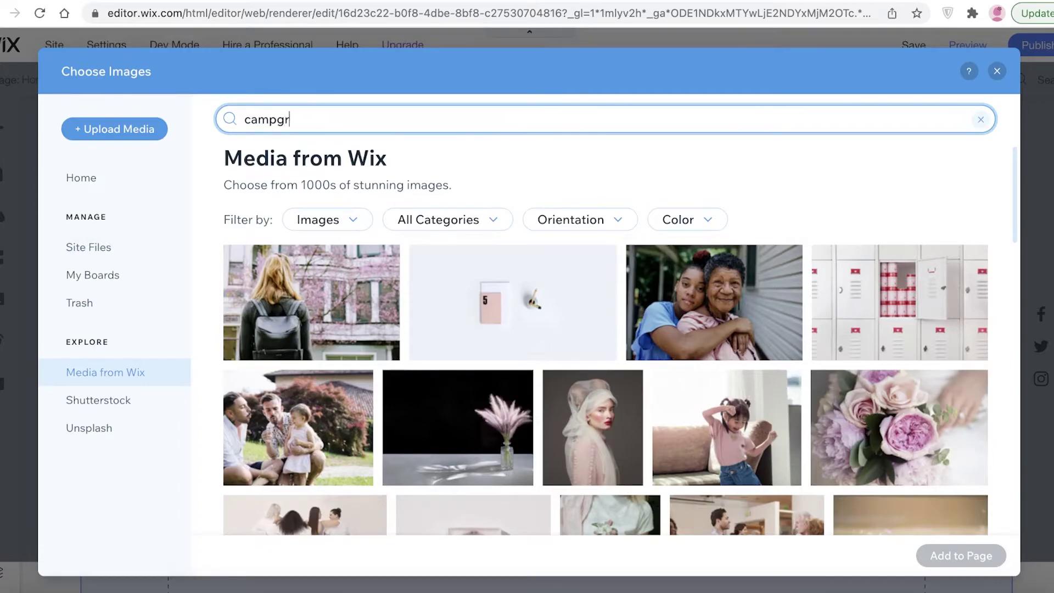
type("ound")
key("Return")
left_click(765, 290)
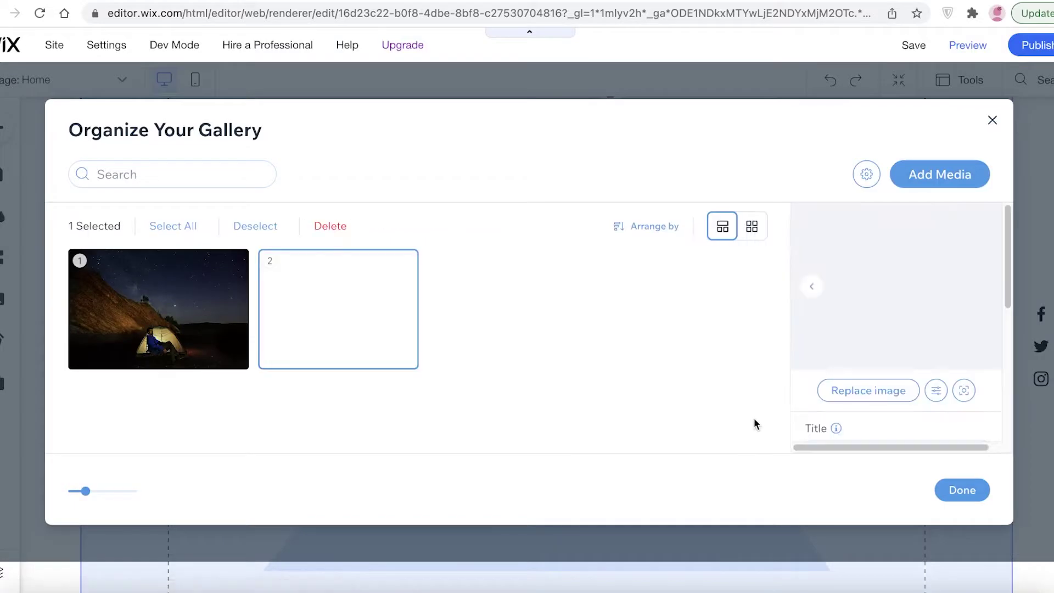
left_click(960, 490)
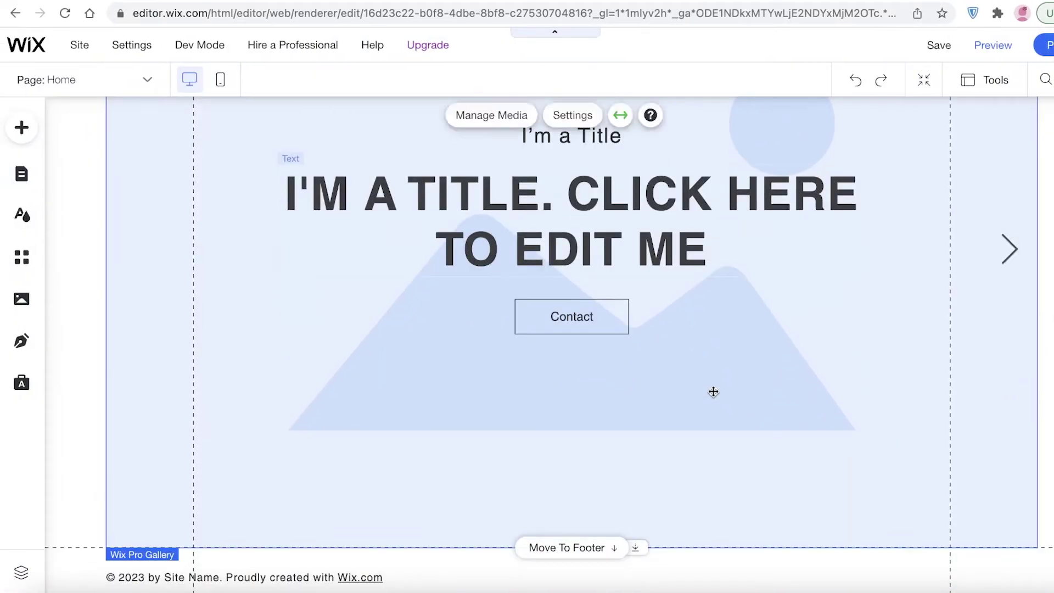
left_click(370, 316)
left_click(393, 233)
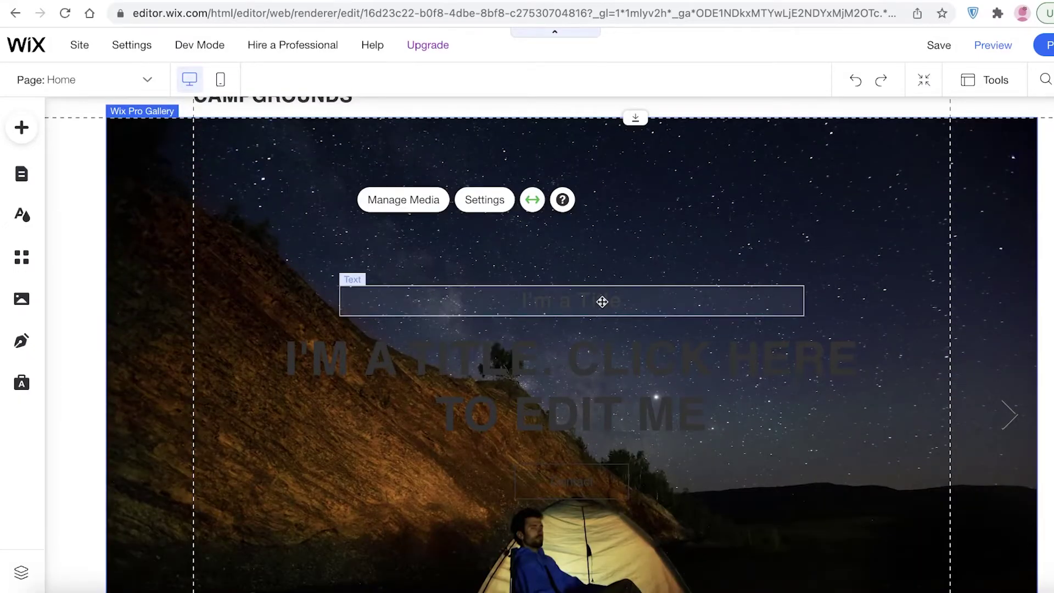
Delete the small title text over the home page gallery and move the large title up into its place.
left_click(602, 302)
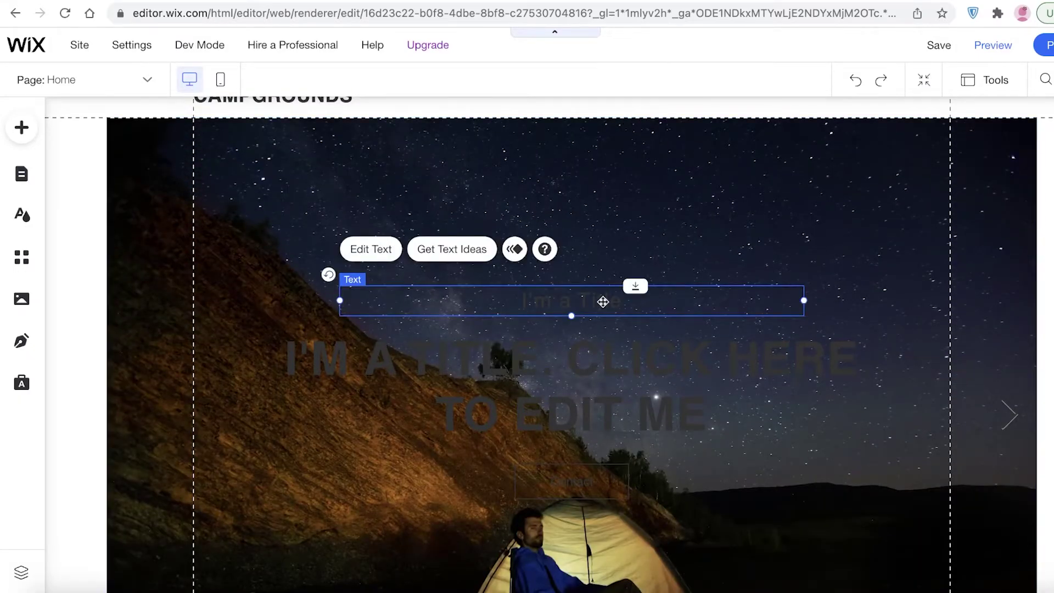
key("Delete")
left_click_drag(582, 362, 574, 227)
Replace the large title's text over the gallery with "THE BEST FAMILY CAMPSITE AROUND!".
double_click(584, 256)
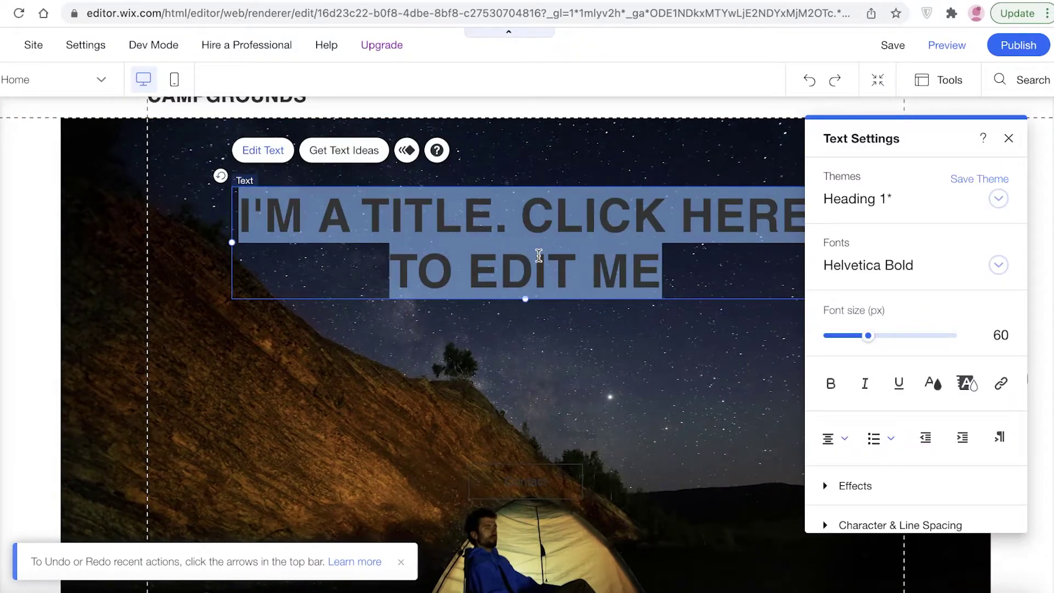
type("THE BEST")
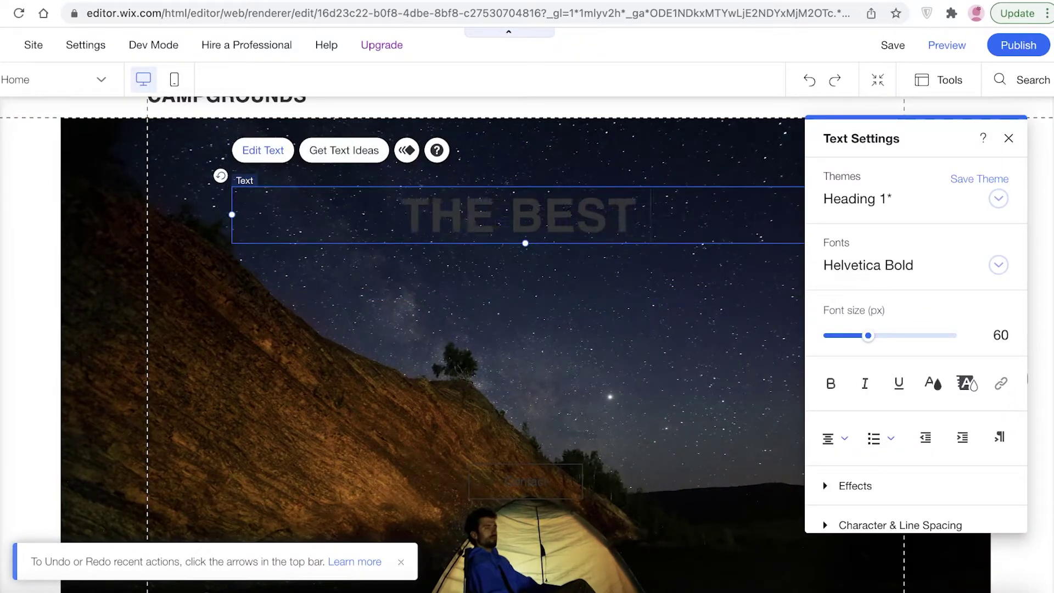
type(" FAMILY CAMPSI")
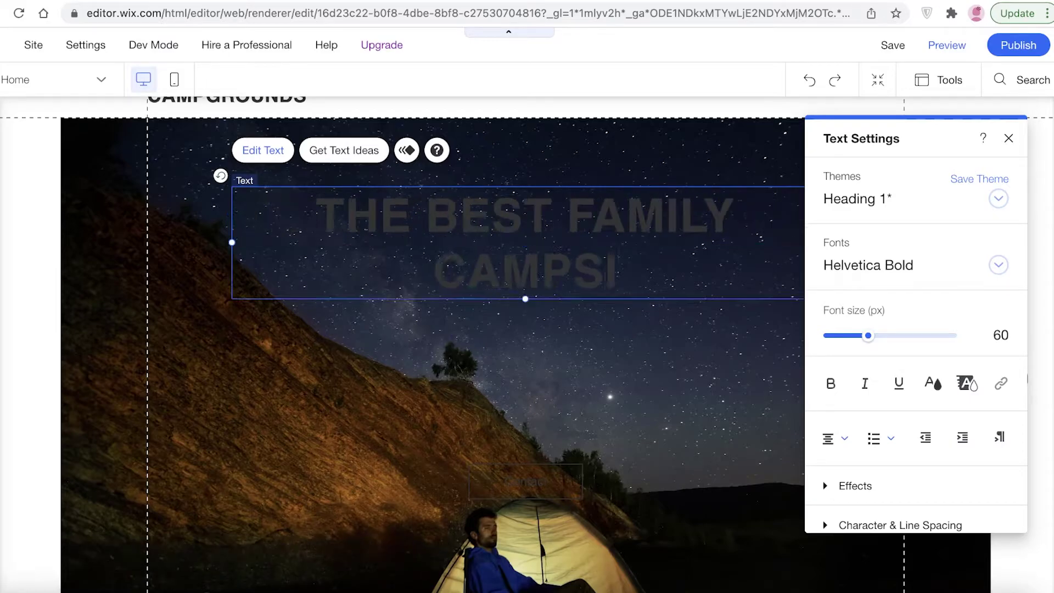
type("TE AROUND")
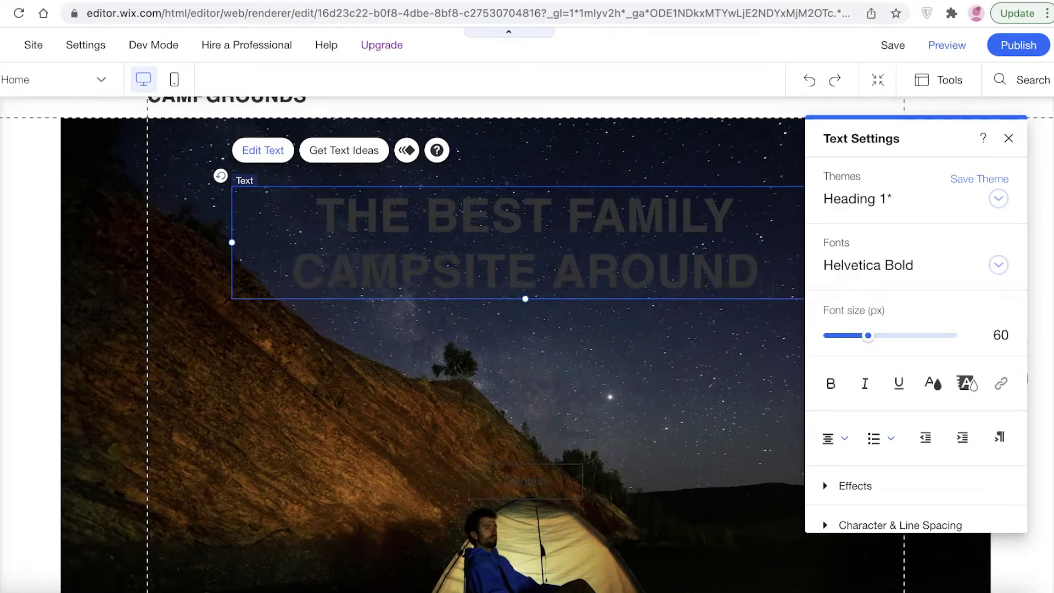
type("!")
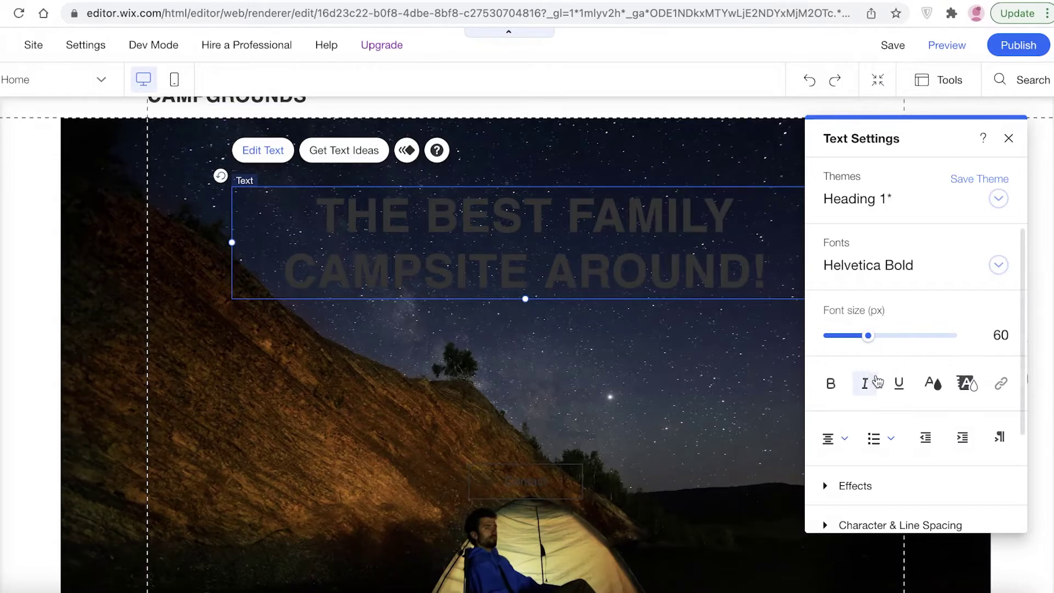
left_click(932, 383)
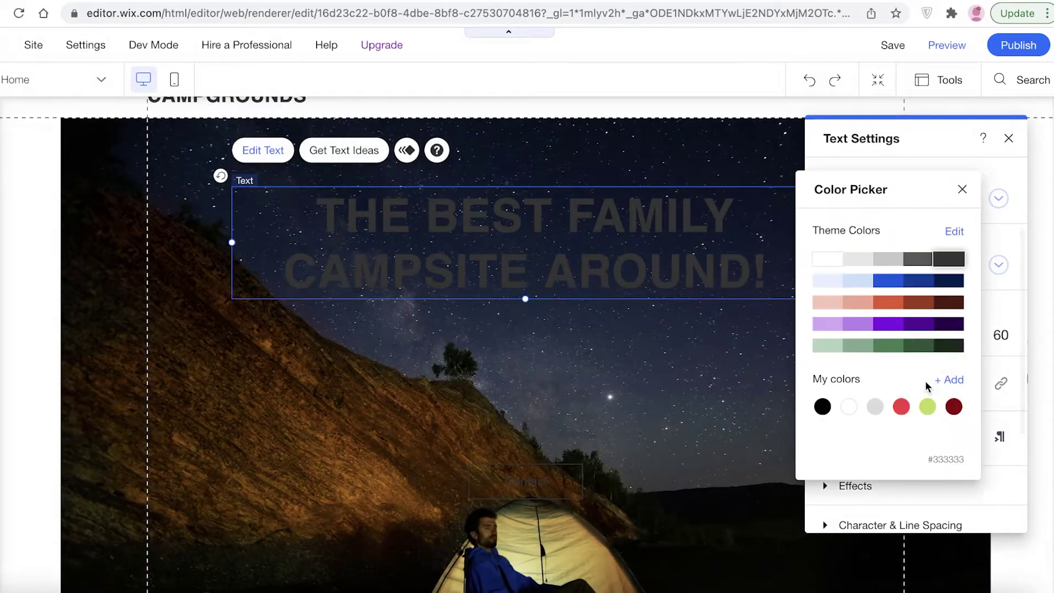
left_click(686, 340)
scroll(752, 383, "up", 1)
scroll(756, 275, "down", 5)
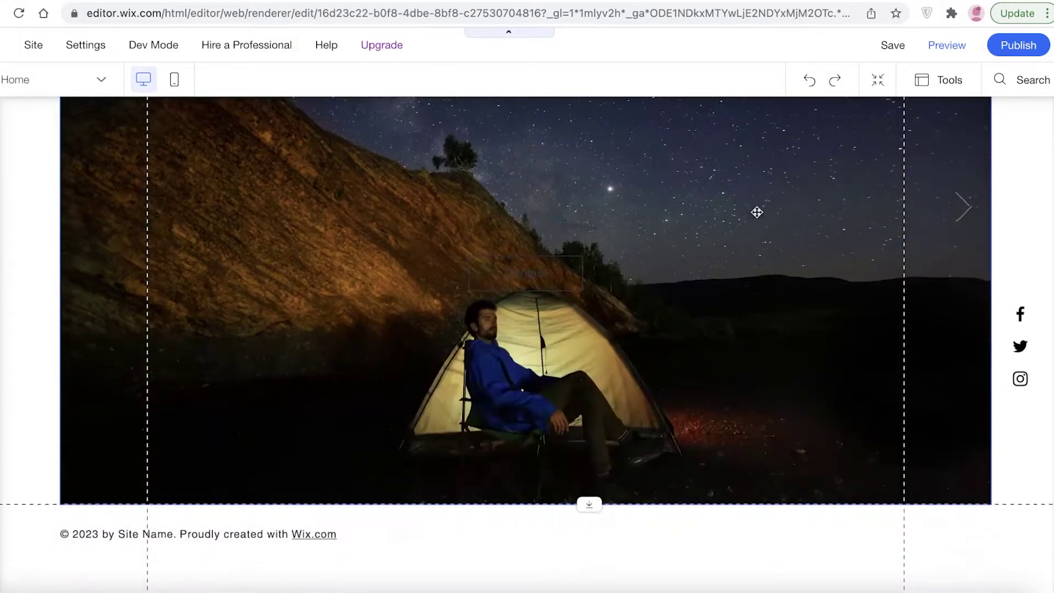
Delete the About and Gallery pages from the site menu.
left_click(88, 81)
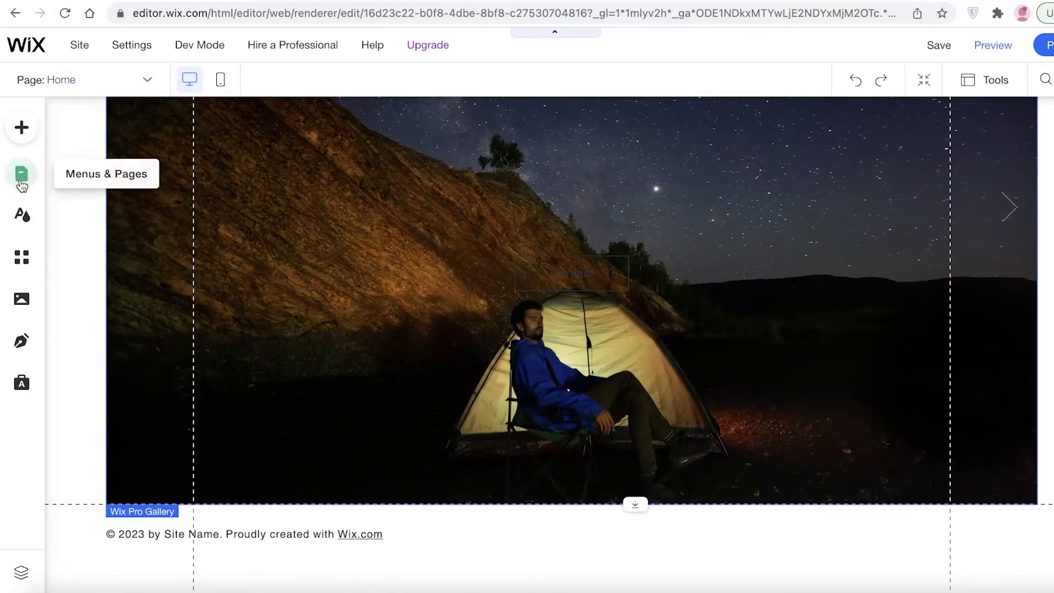
left_click(22, 175)
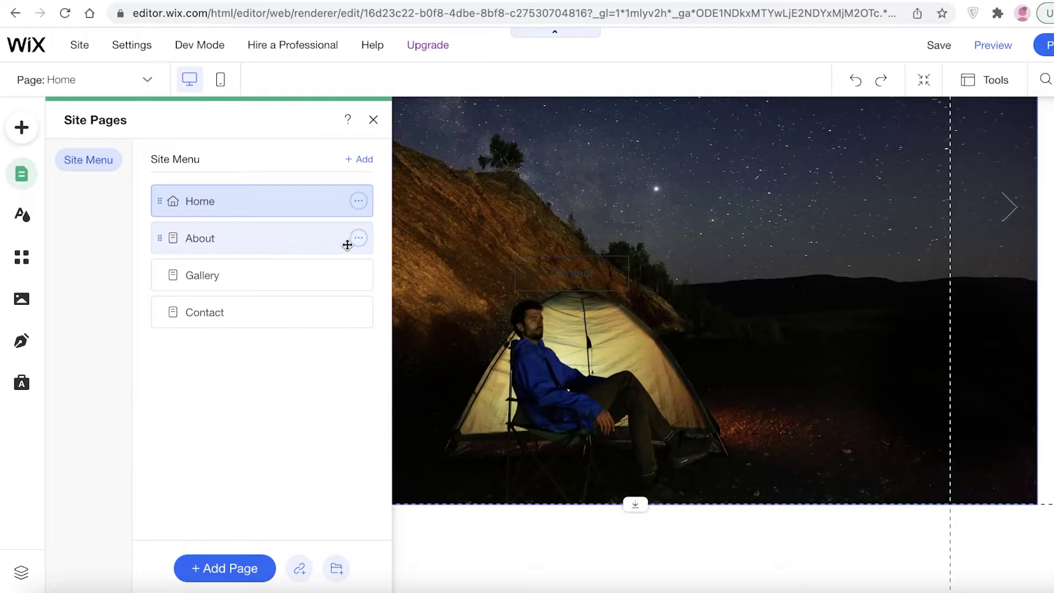
left_click(356, 240)
left_click(409, 457)
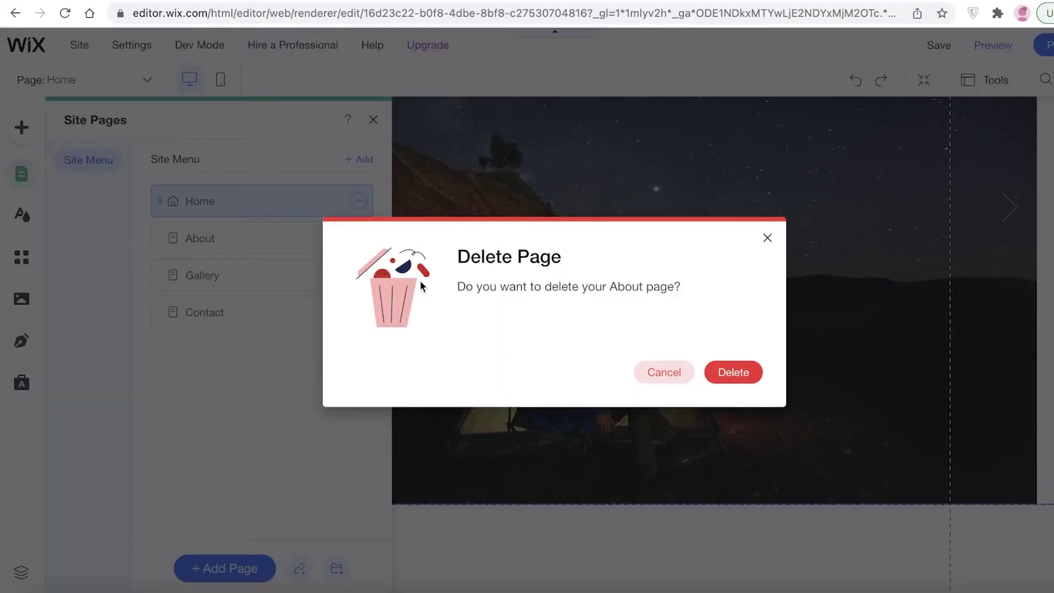
left_click(708, 373)
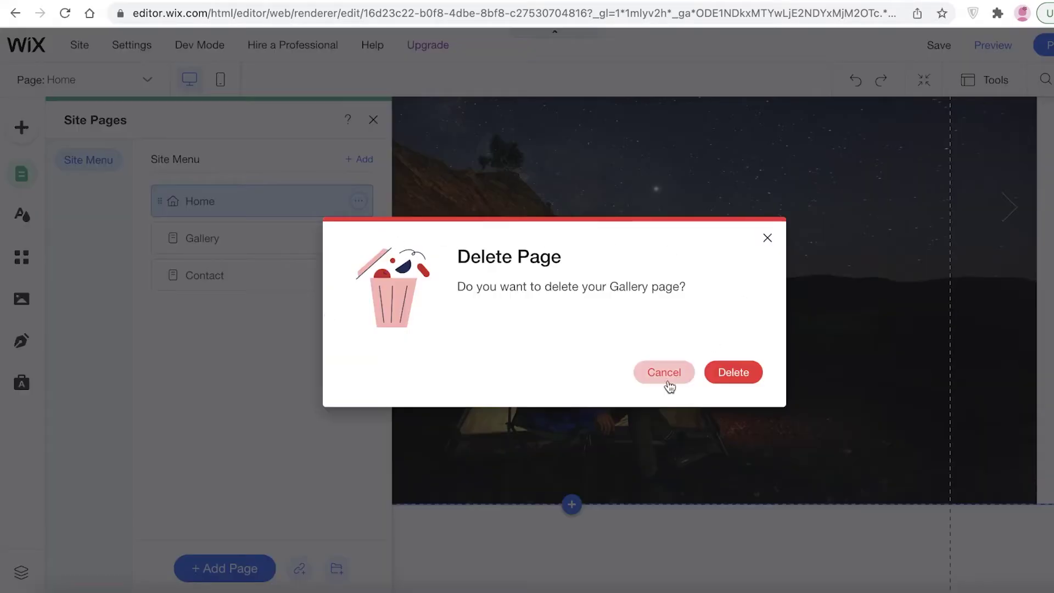
left_click(723, 376)
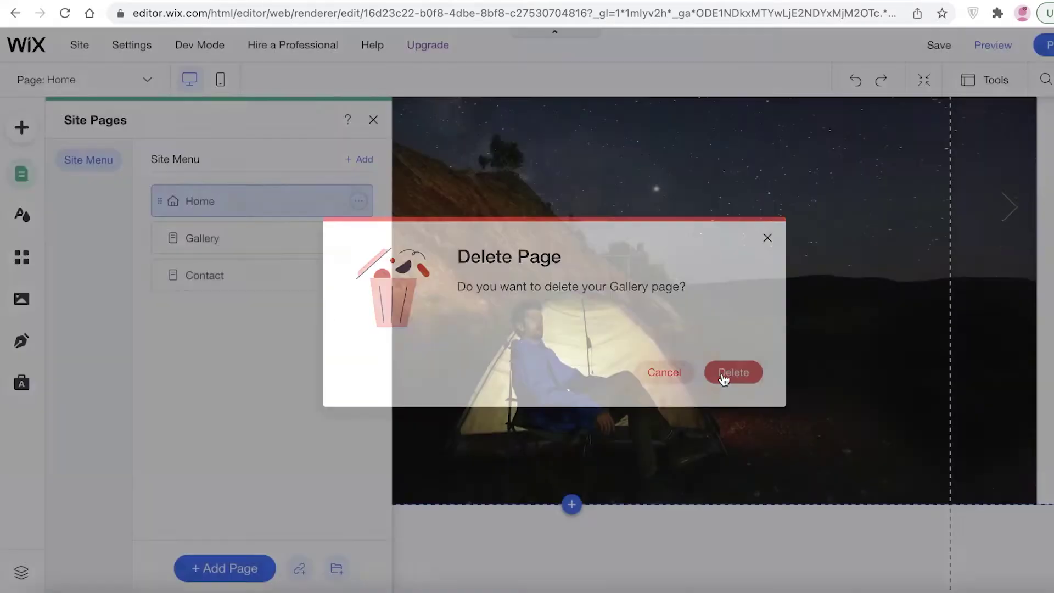
left_click(358, 238)
left_click(414, 454)
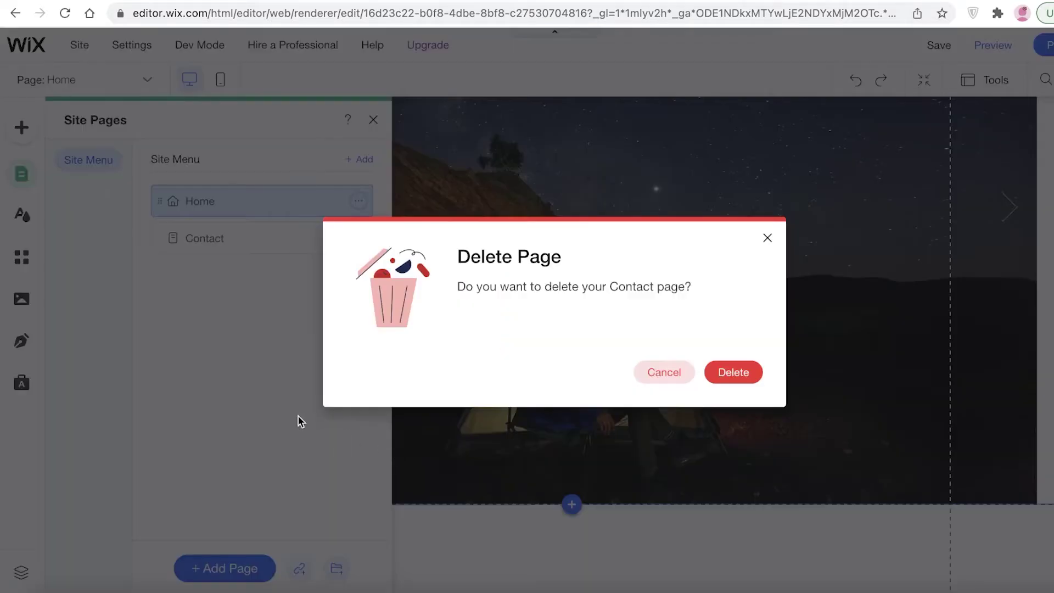
left_click(661, 371)
Add a blank page to the site and name it "BOOKINGS".
left_click(225, 567)
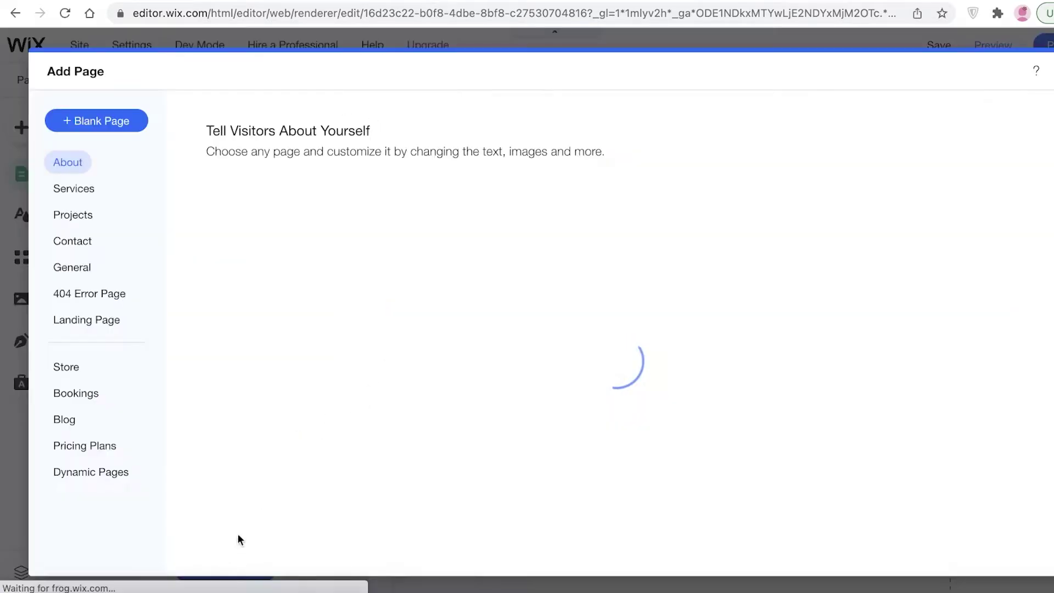
left_click(107, 121)
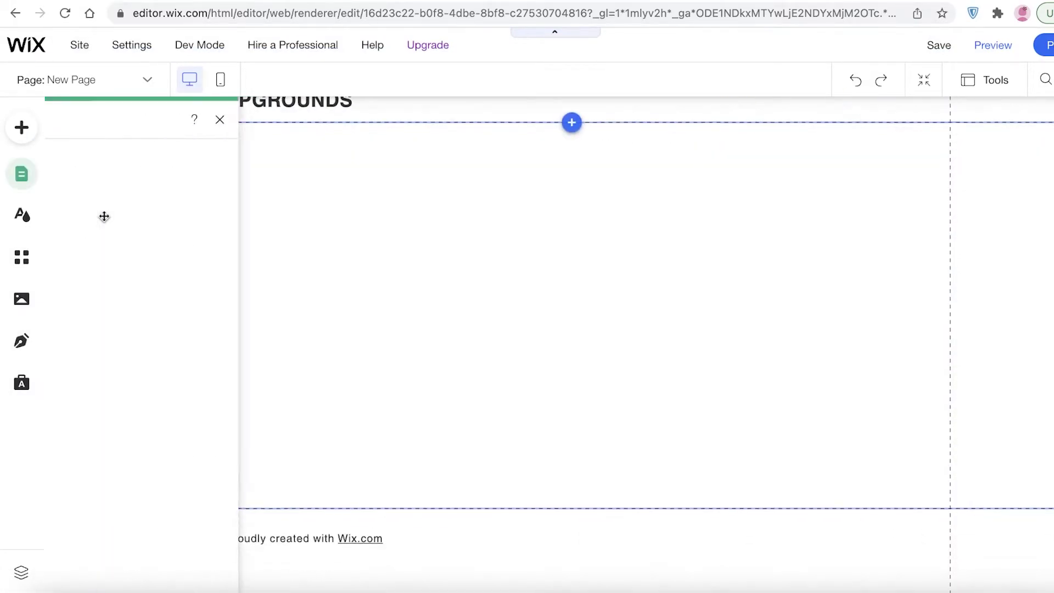
key("BackSpace")
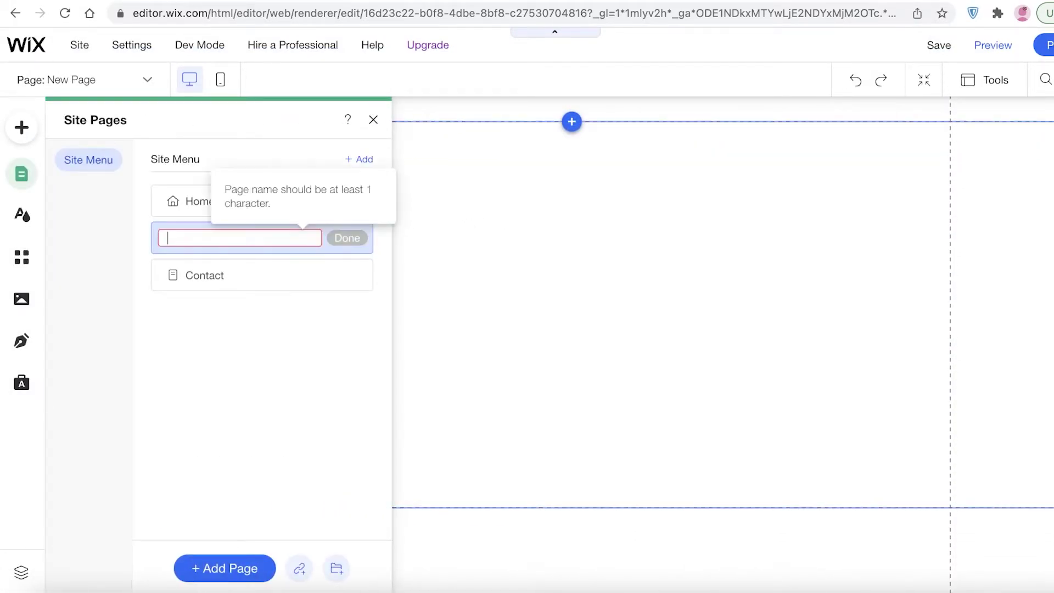
type("BOOKINGS")
key("Return")
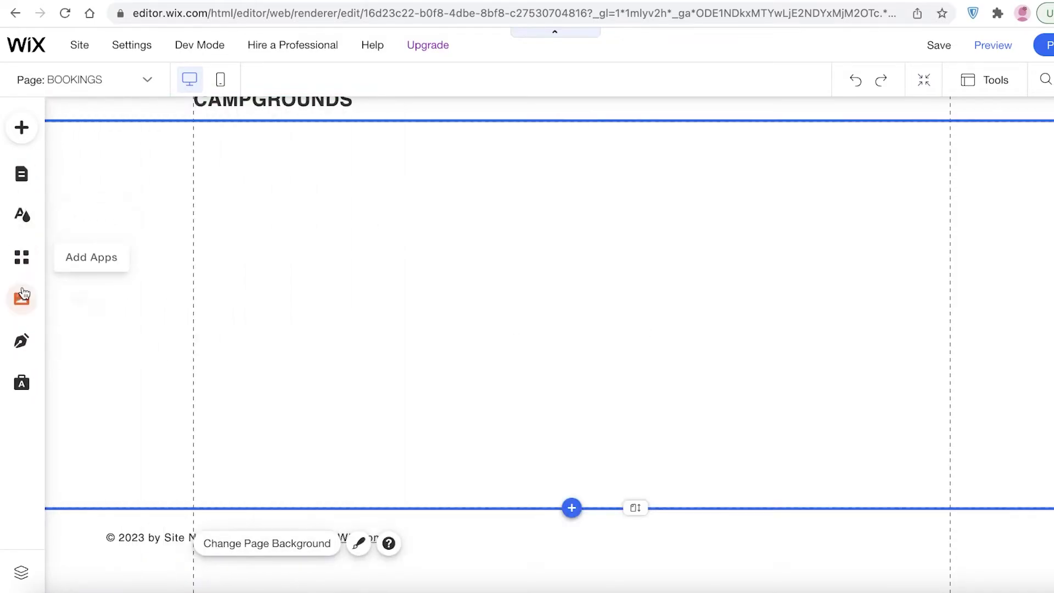
Search the Wix App Market for "BOOKINGS" and add the Wix Bookings app to the site.
left_click(23, 262)
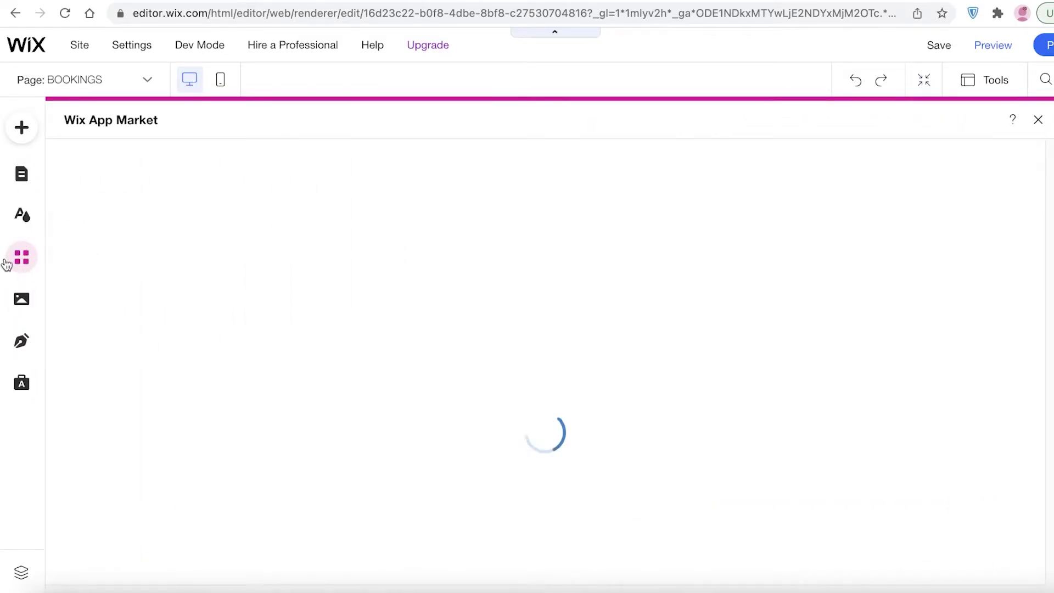
left_click(145, 165)
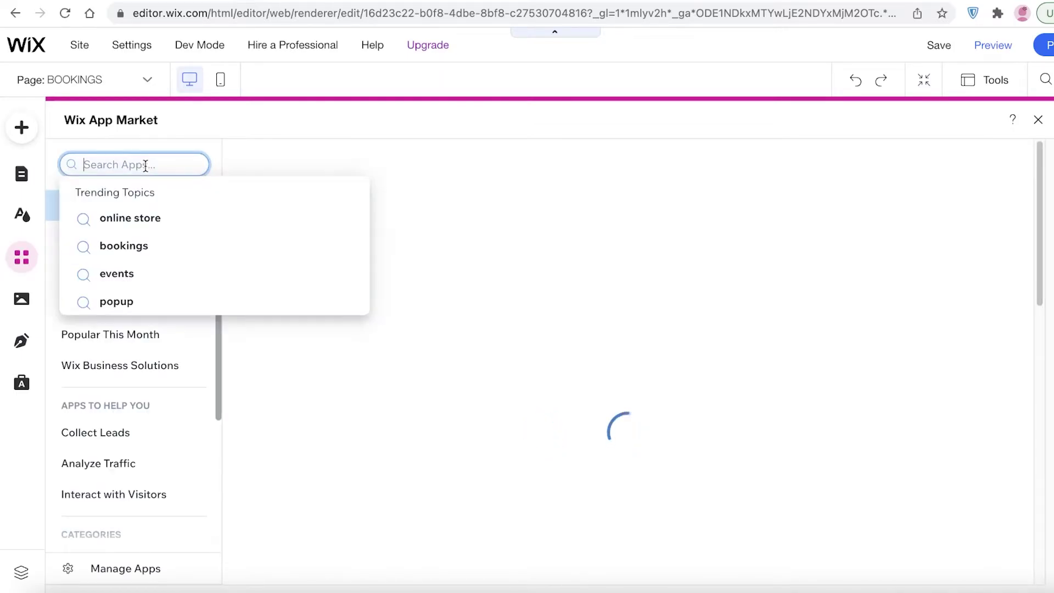
type("BOOKINGS")
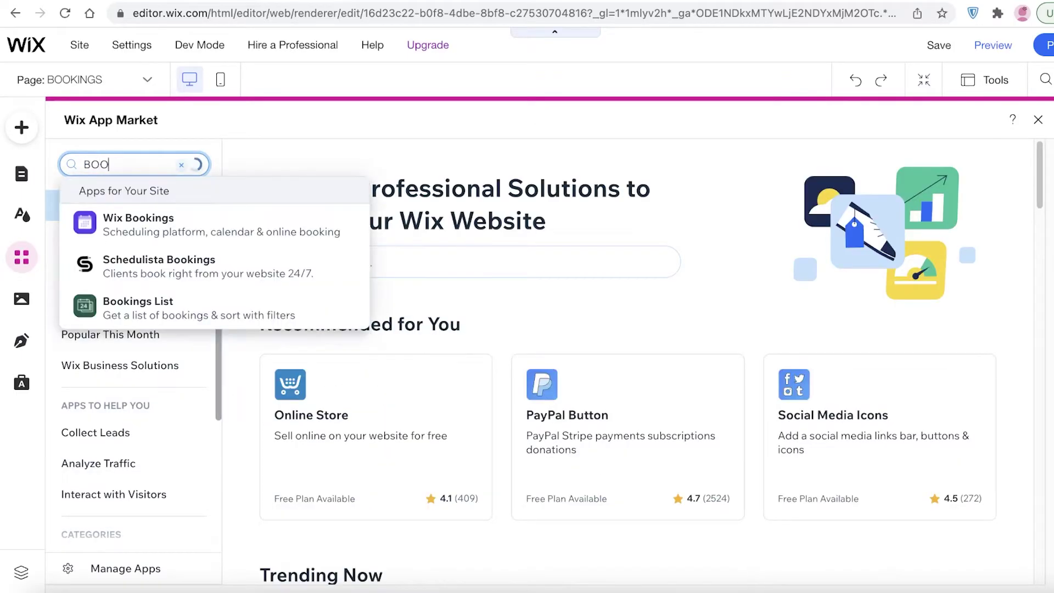
left_click(108, 368)
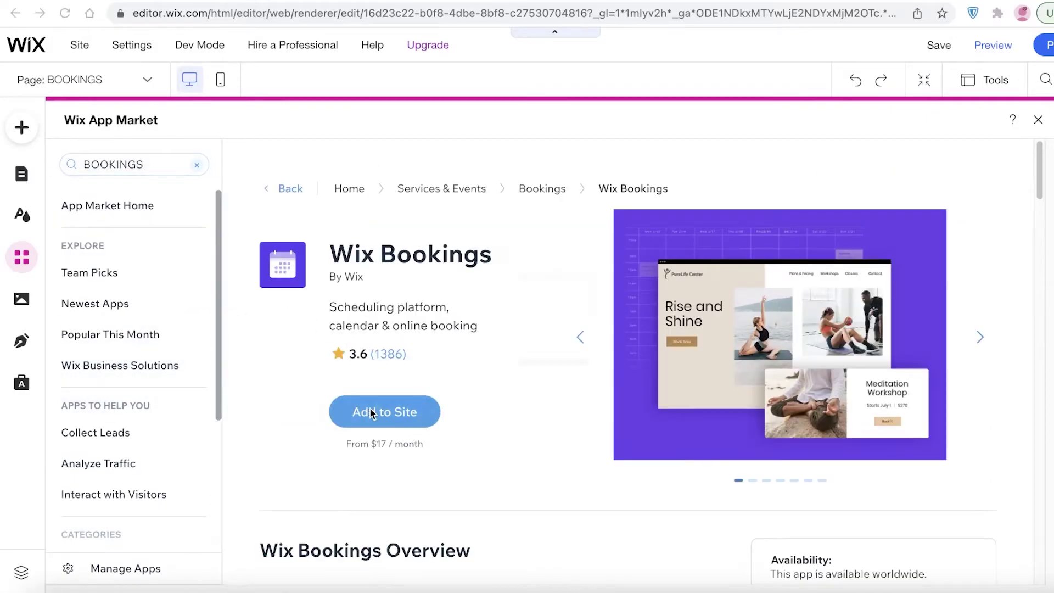
left_click(371, 413)
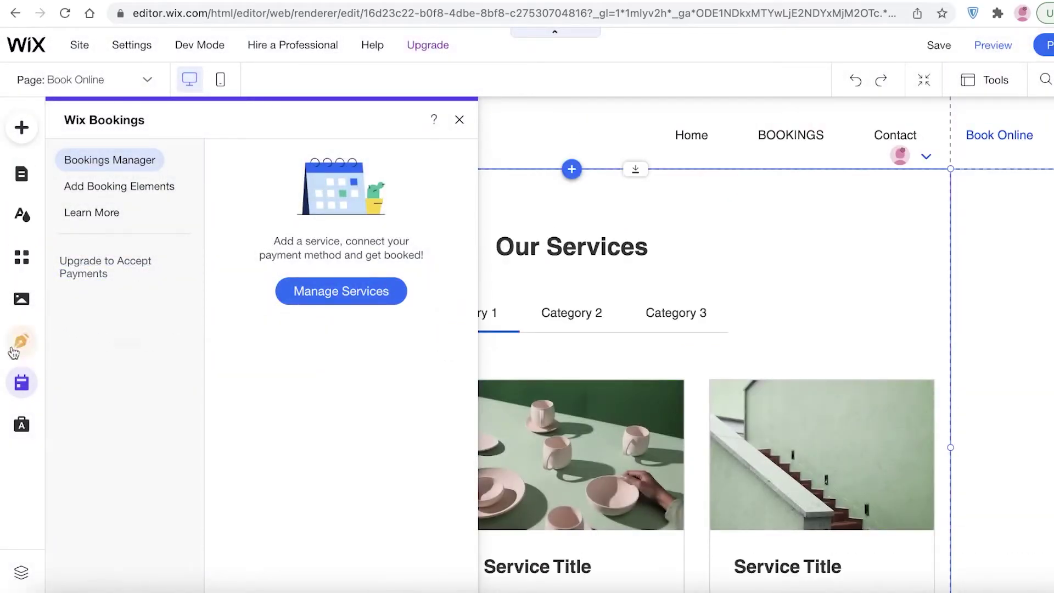
Add the Bookings List app to the site from the App Market's "bookings" topic, open it, and close the App Market.
left_click(27, 268)
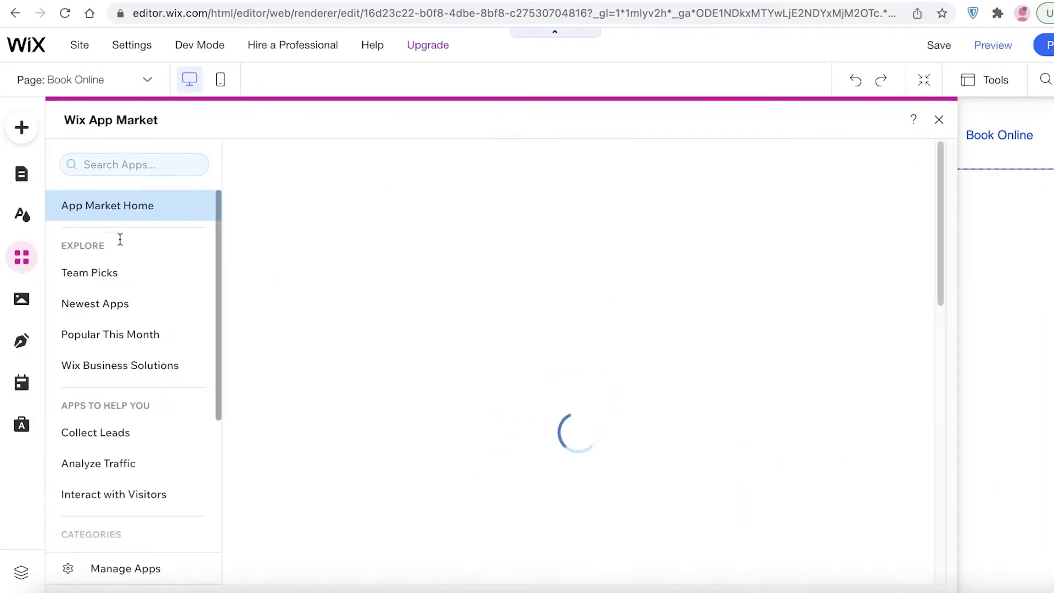
left_click(154, 159)
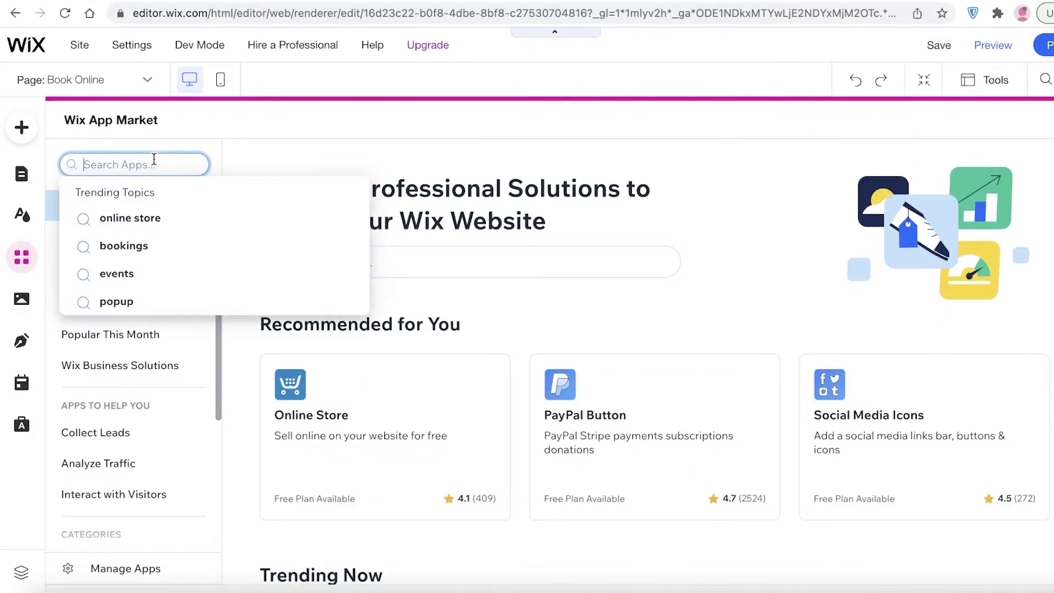
left_click(124, 246)
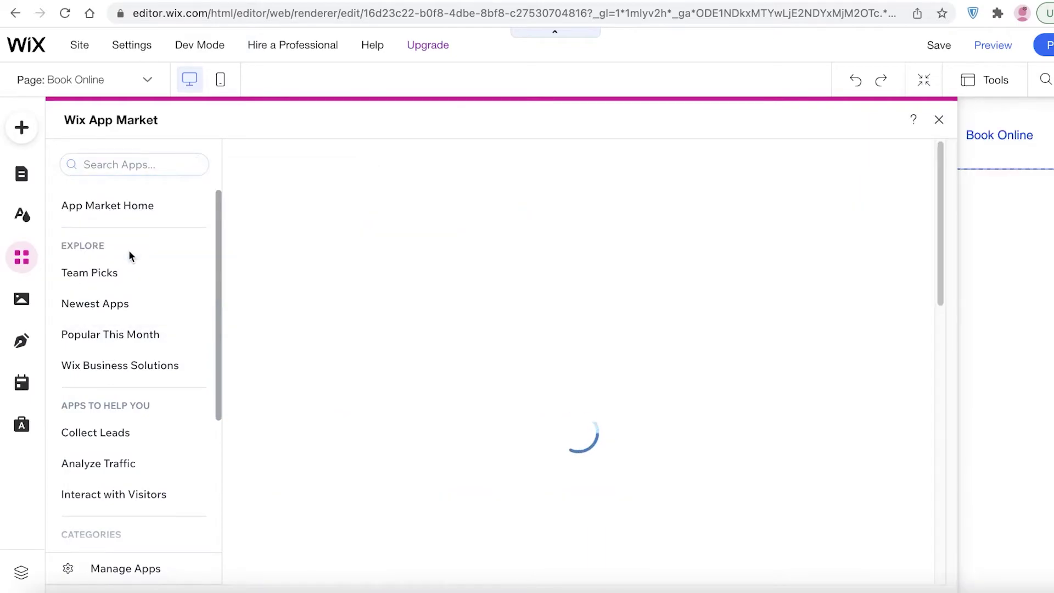
scroll(584, 157, "down", 3)
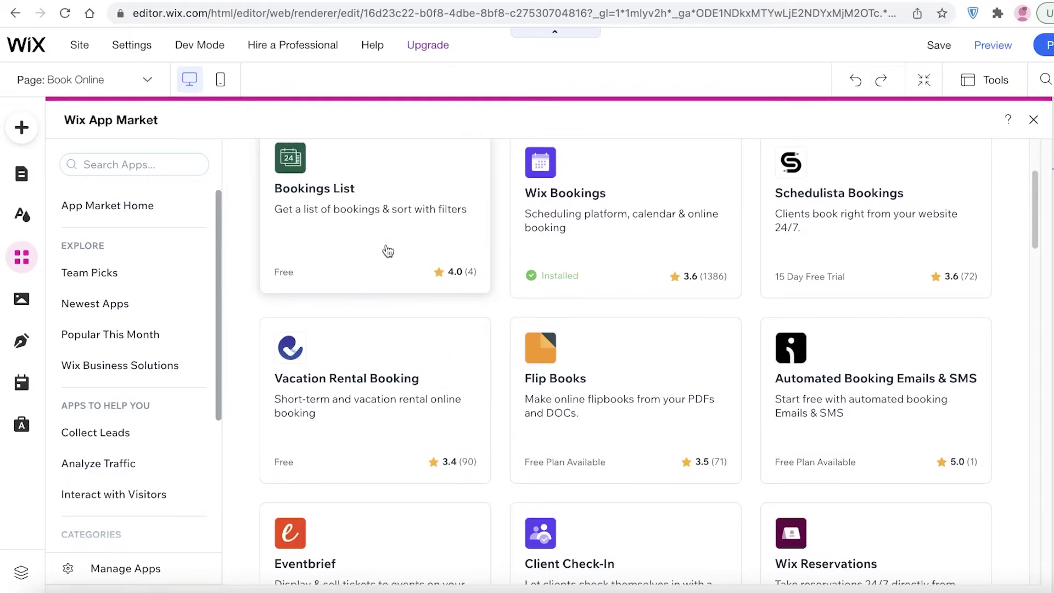
scroll(880, 302, "down", 4)
scroll(415, 239, "up", 4)
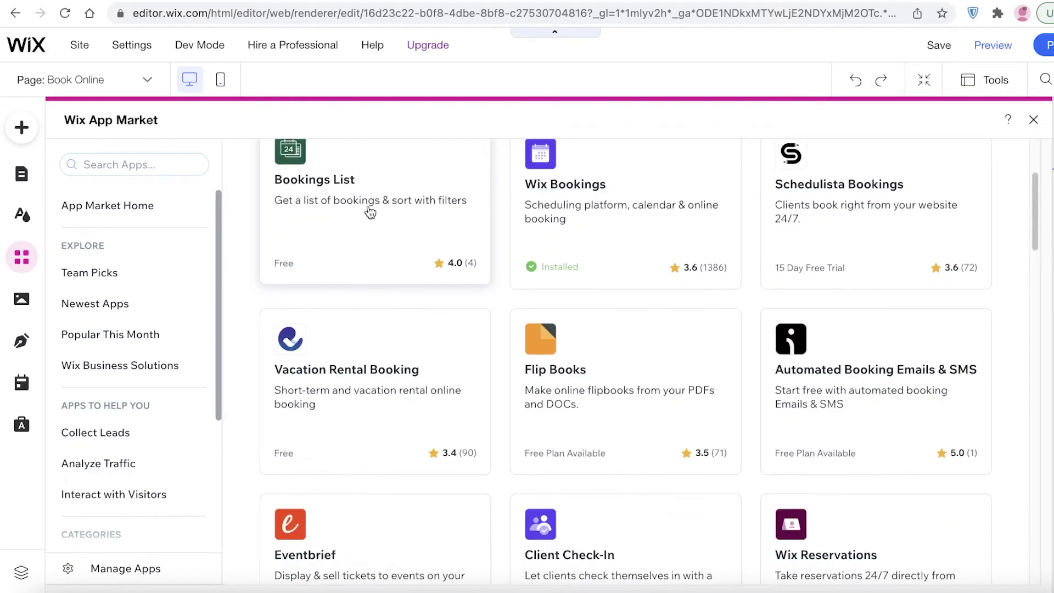
left_click(369, 211)
left_click(392, 408)
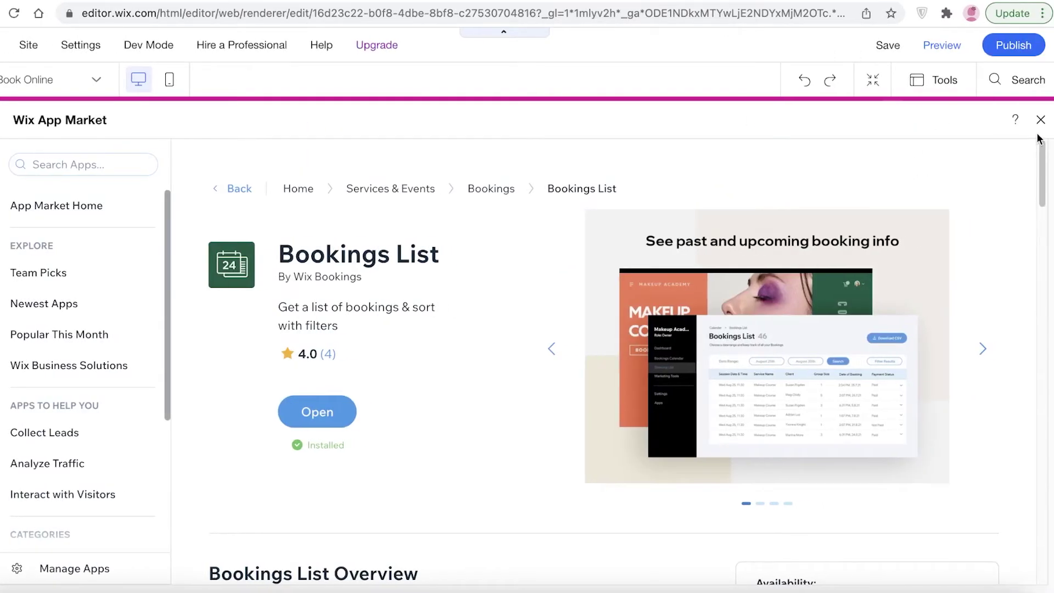
left_click(317, 412)
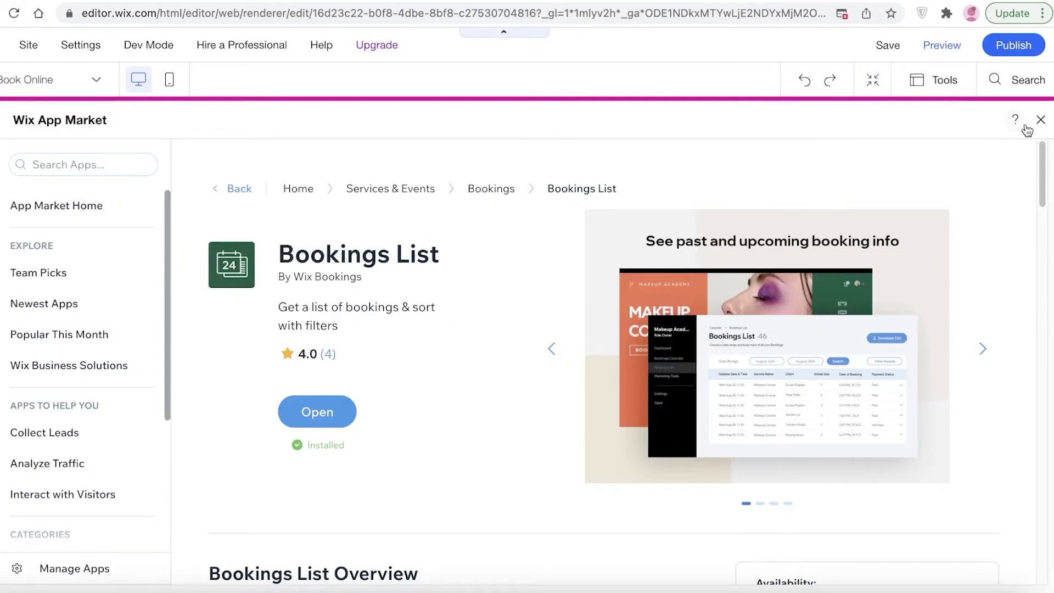
left_click(1039, 120)
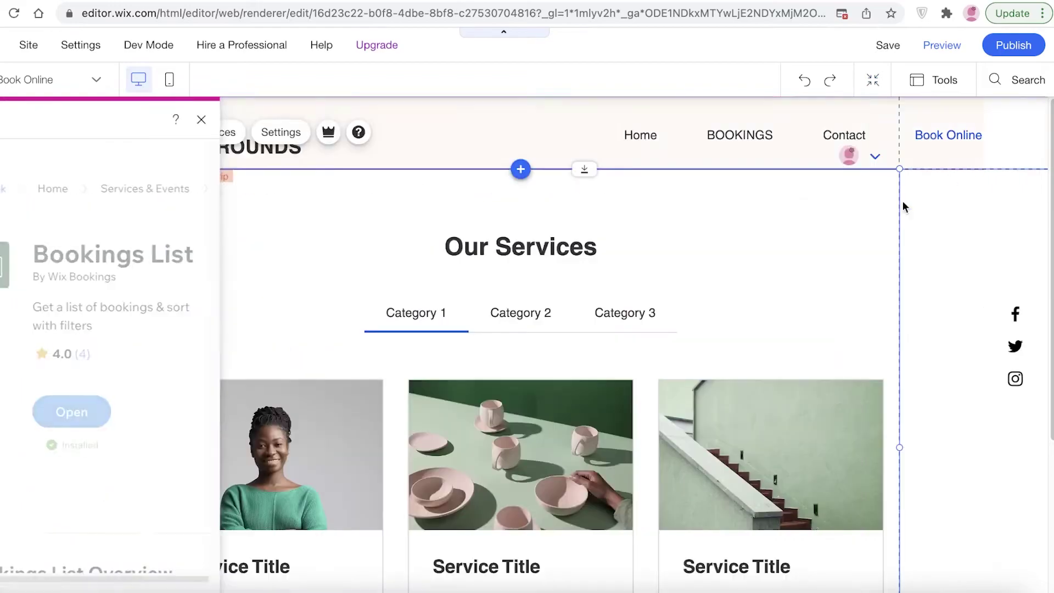
Try to delete the Wix Bookings services section from the Book Online page.
key("Delete")
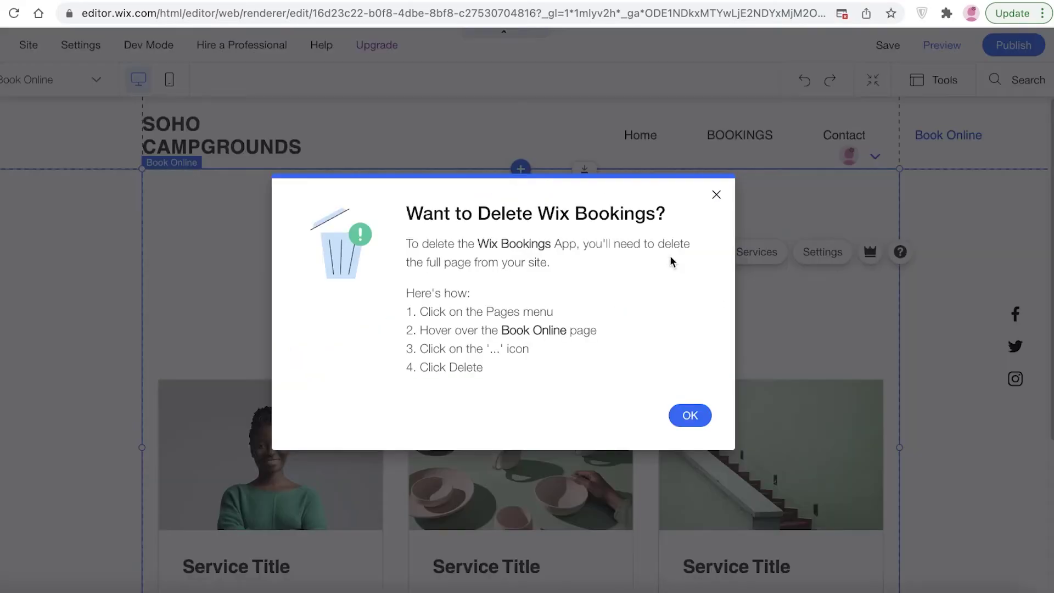
left_click(689, 415)
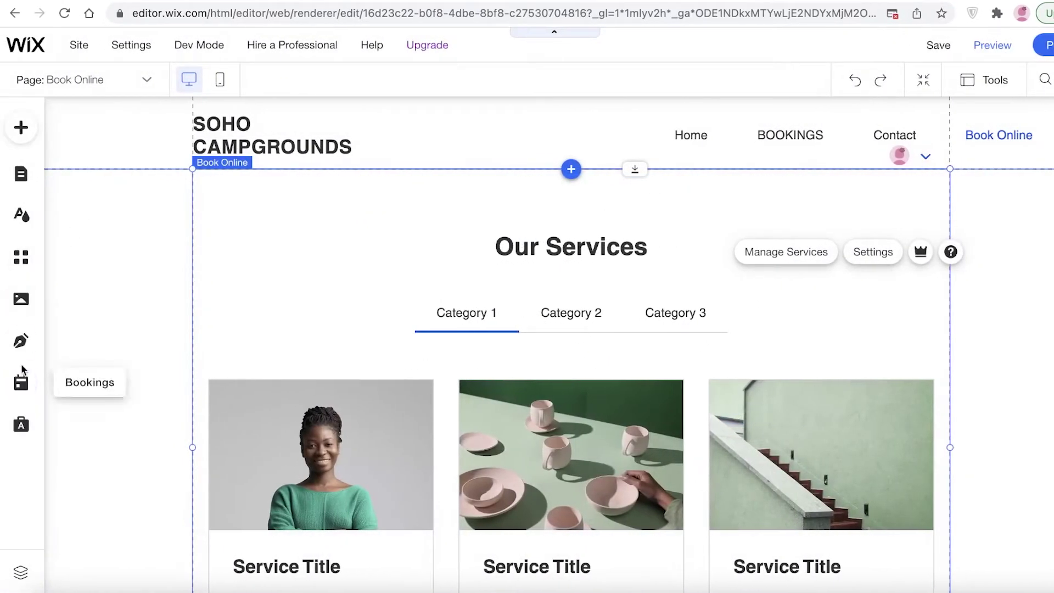
Search the Wix App Market again using the trending topic "bookings".
left_click(21, 215)
left_click(22, 289)
left_click(22, 259)
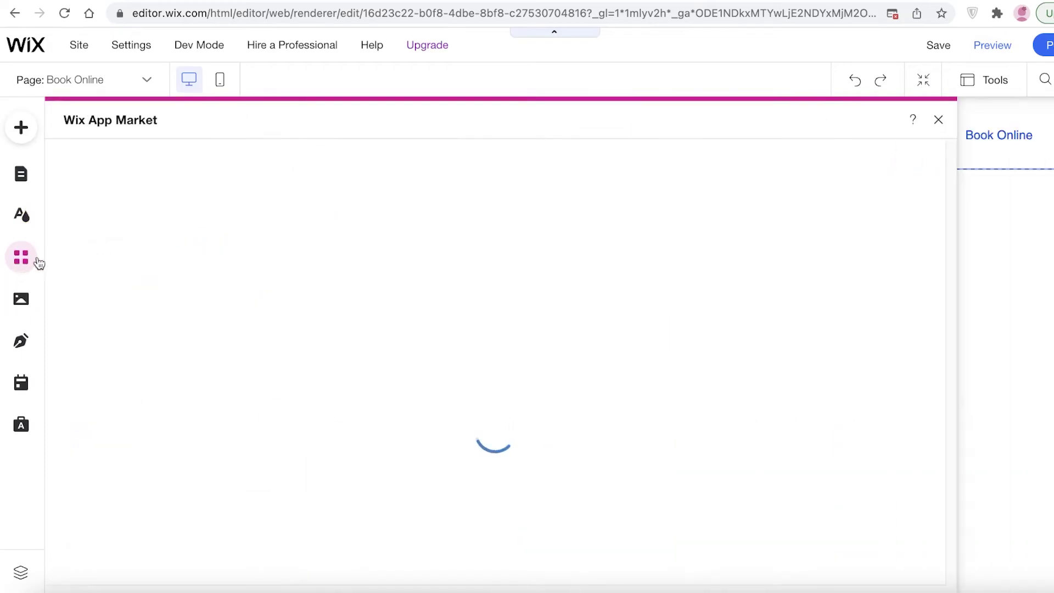
left_click(165, 164)
left_click(150, 248)
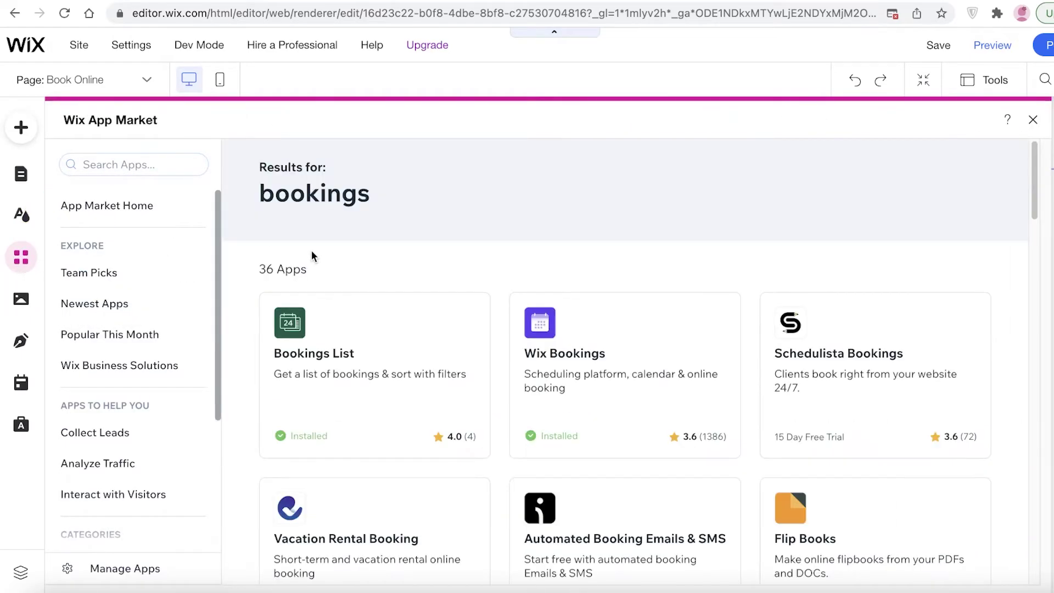
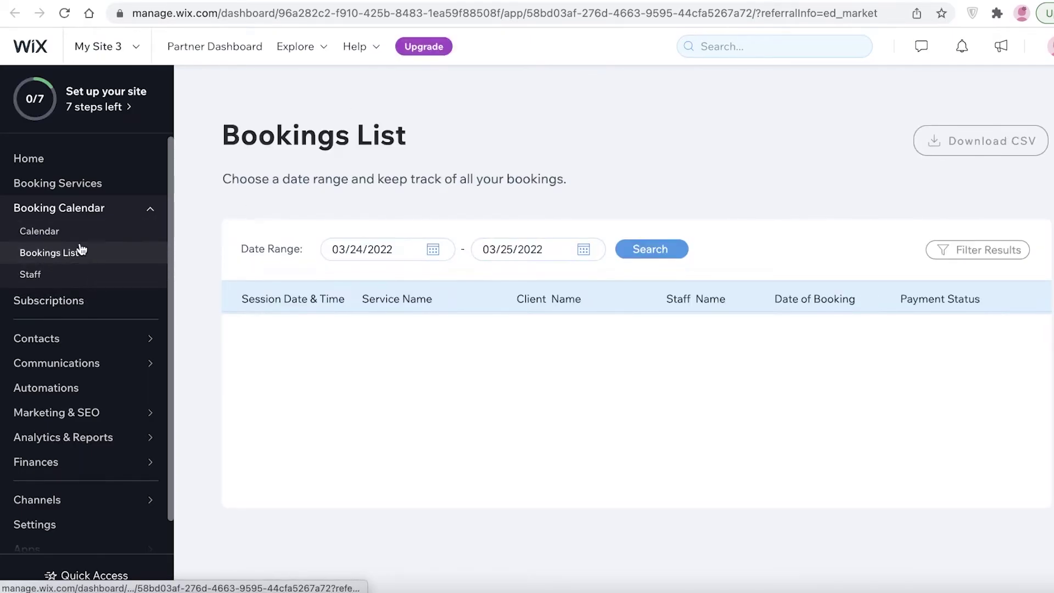
Open the site's booking services and start a new class service for multiple participants.
left_click(83, 251)
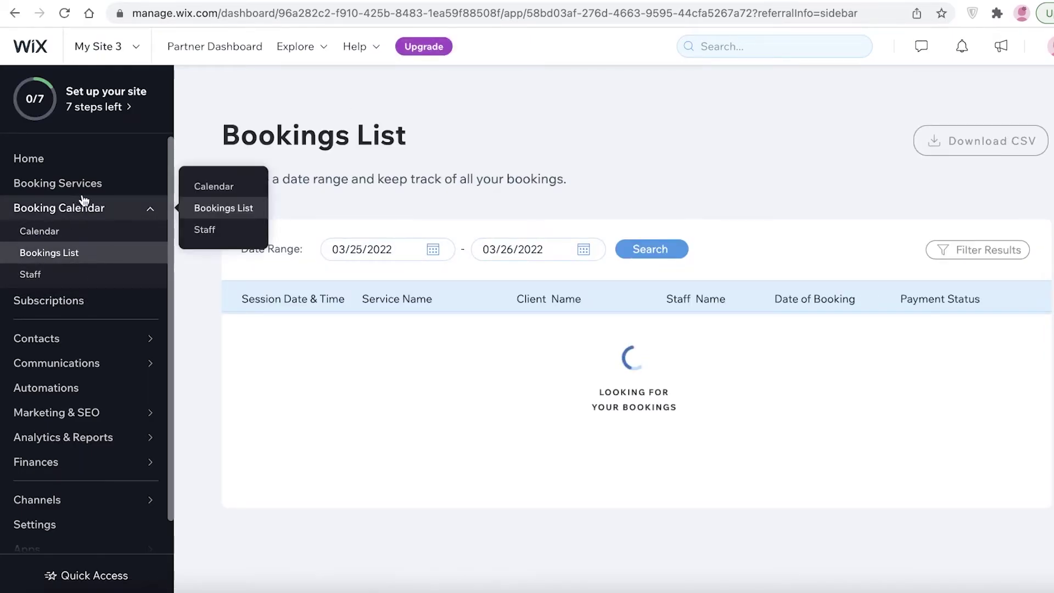
left_click(86, 187)
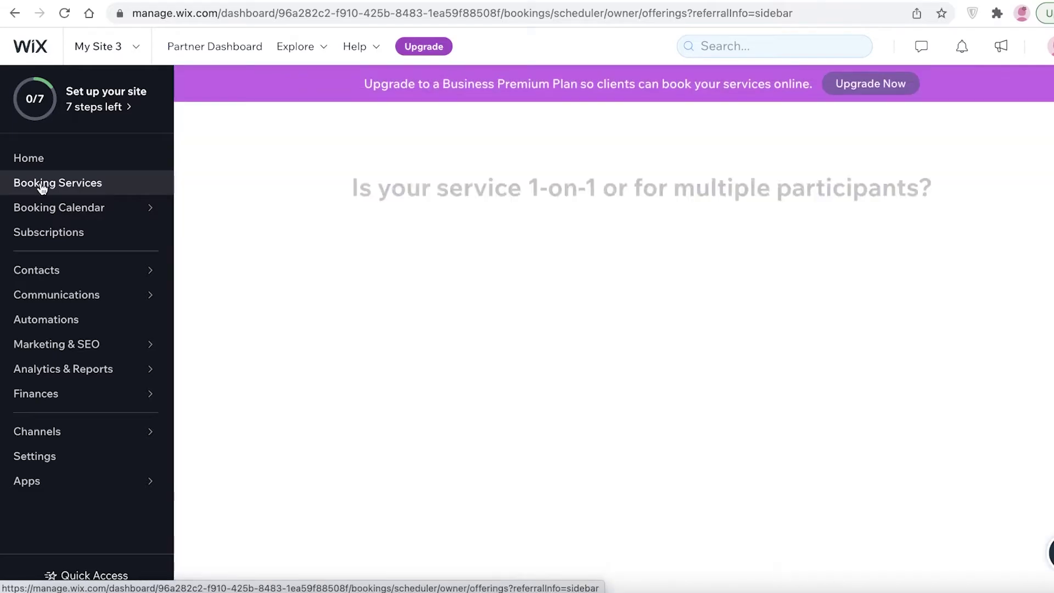
left_click(834, 283)
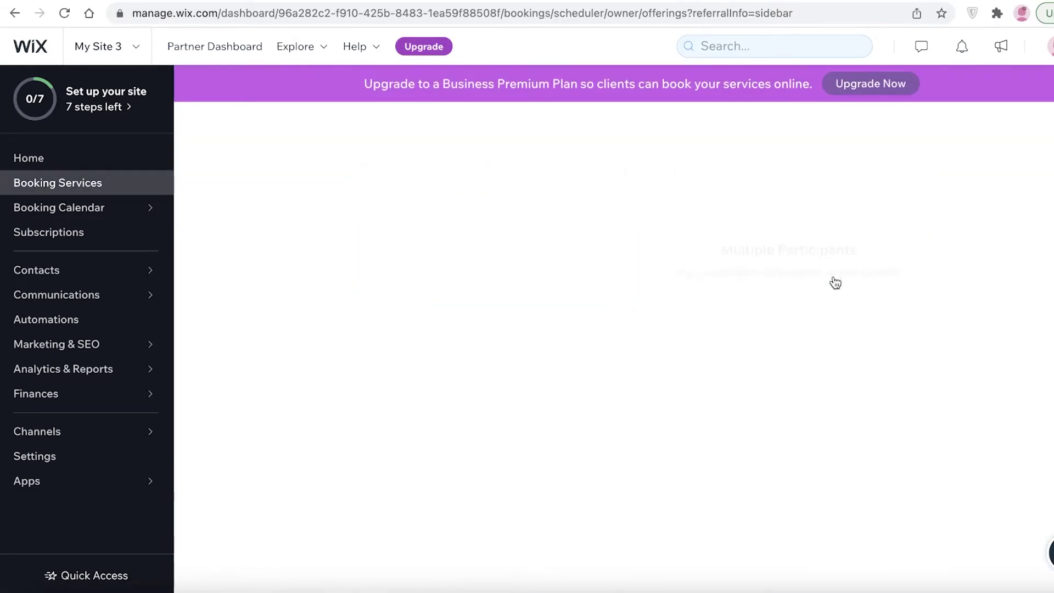
left_click(606, 331)
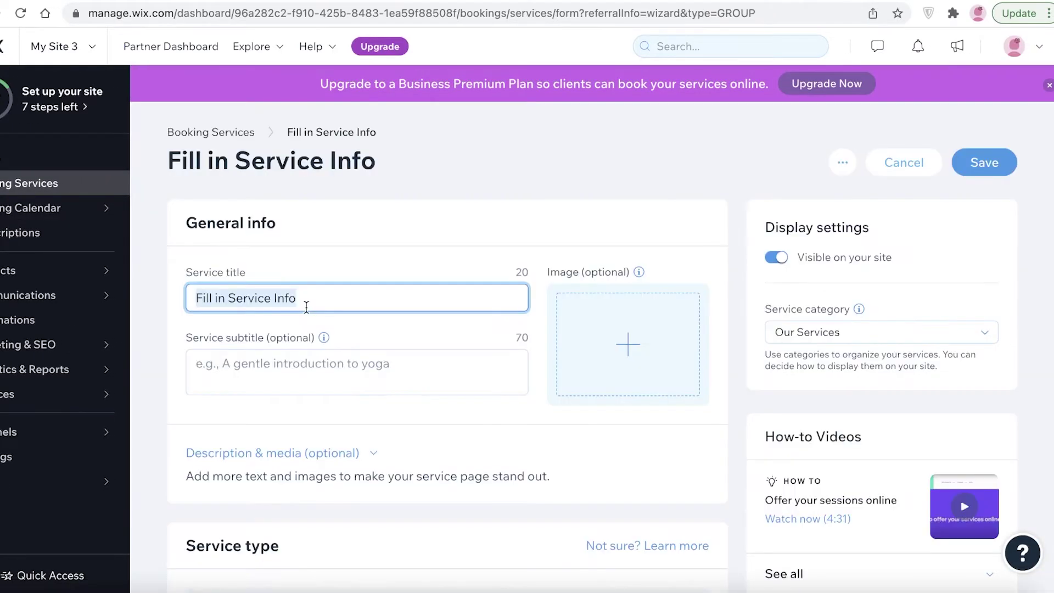
Replace the default service title with "SEA VIEW CAMPSITE".
key("BackSpace")
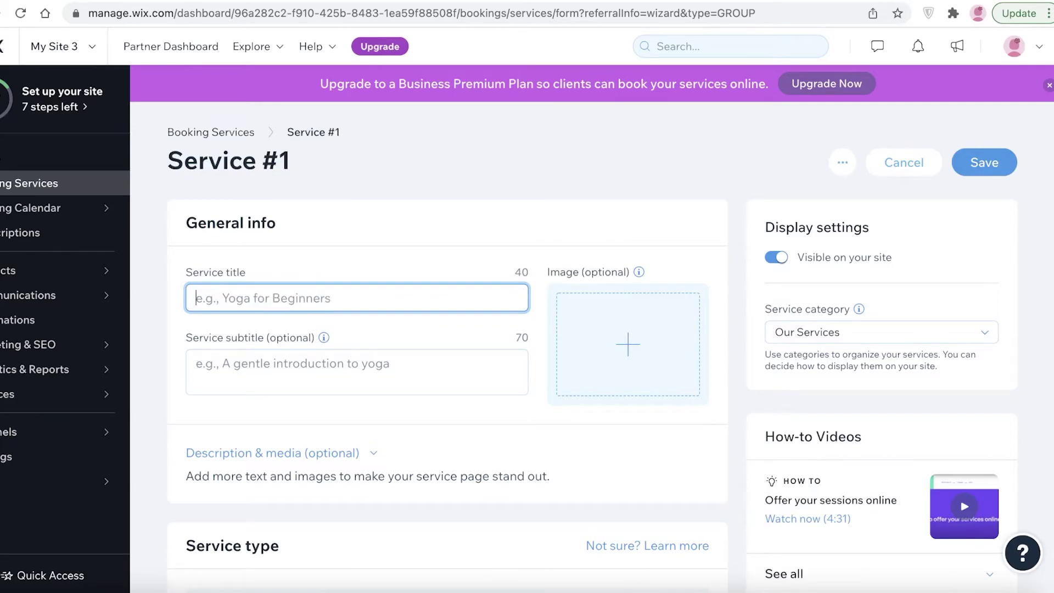
type("C")
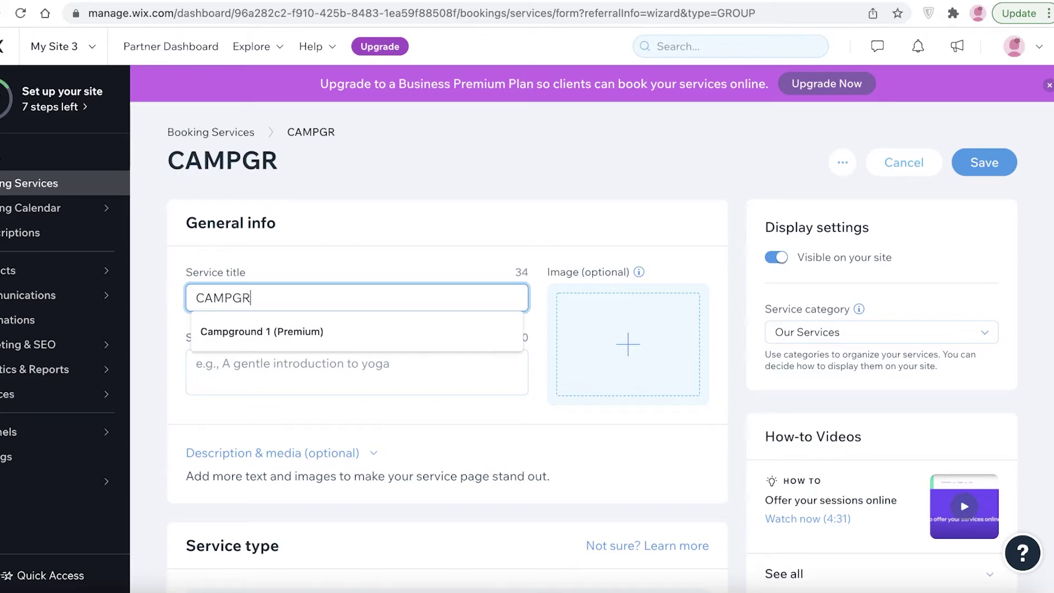
type("AM")
key("BackSpace")
key("BackSpace")
type("SE")
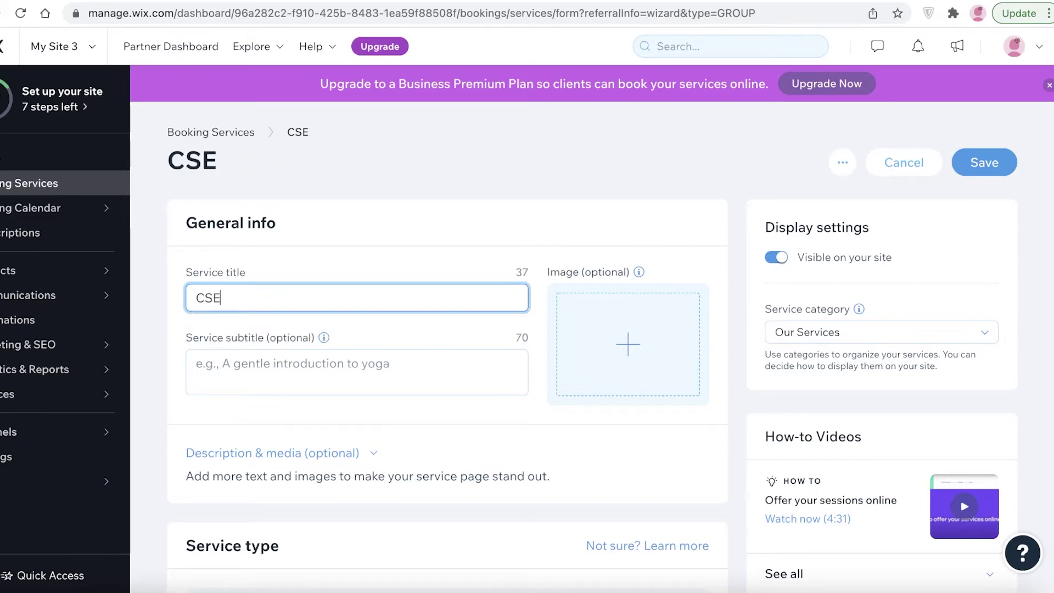
type("A VIEW CAMPSITE")
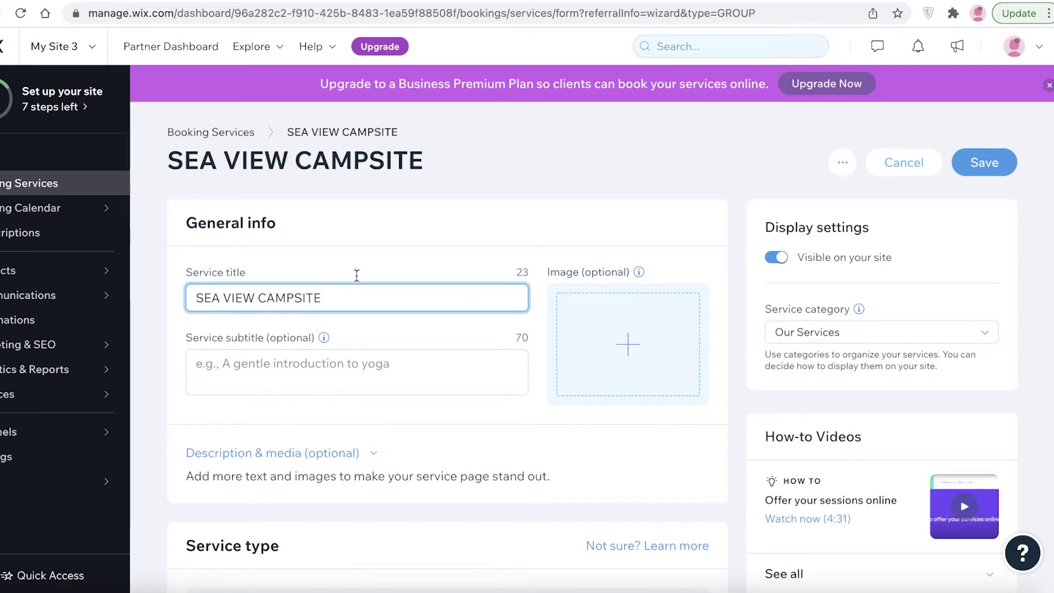
Set the sea view campsite's fixed price to 2455 per session, save the service, and dismiss the upgrade offer.
left_click(985, 164)
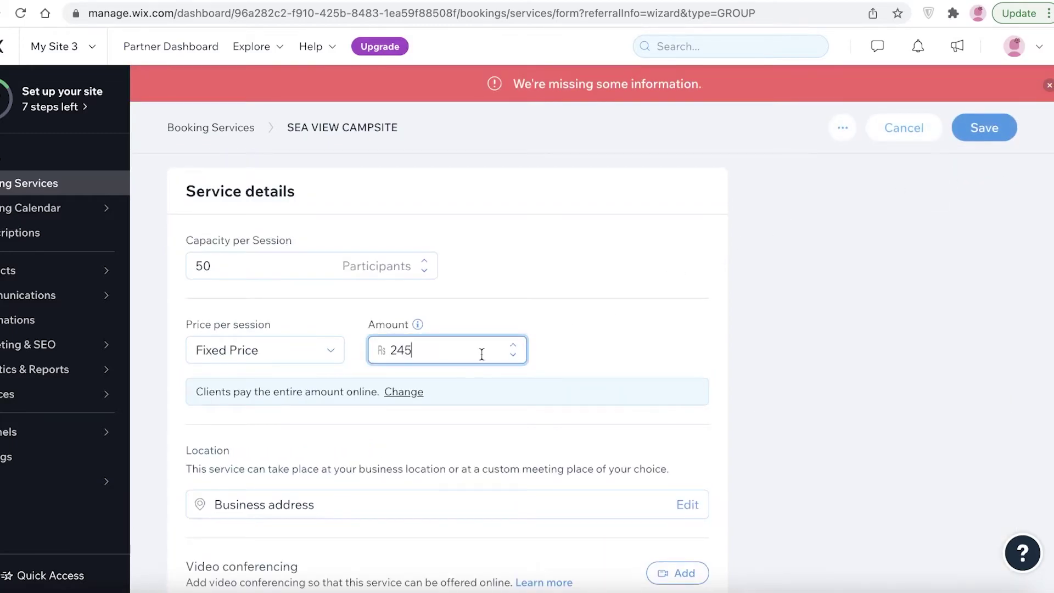
left_click(995, 128)
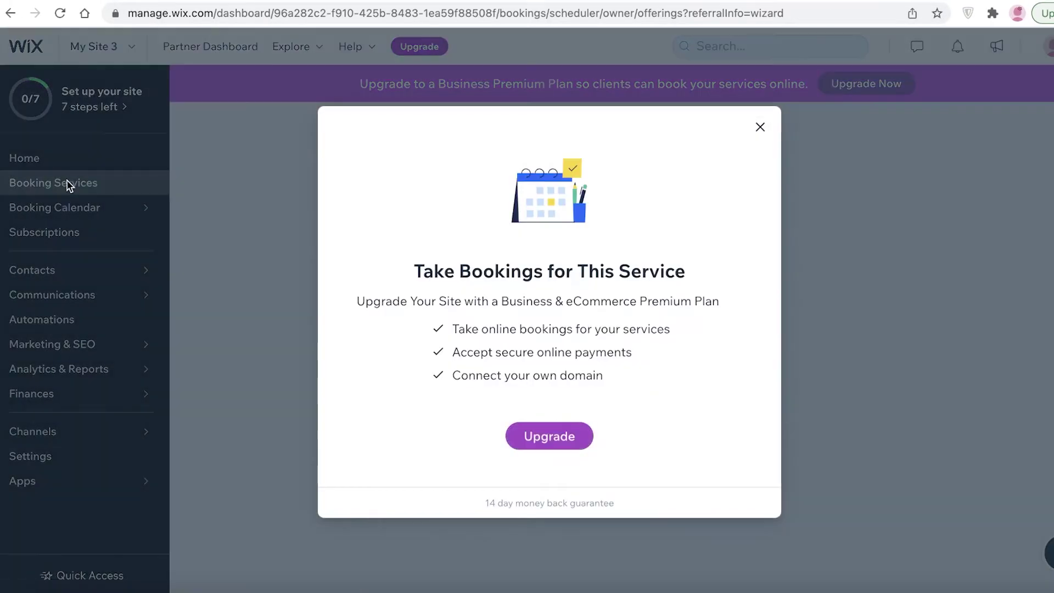
left_click(759, 128)
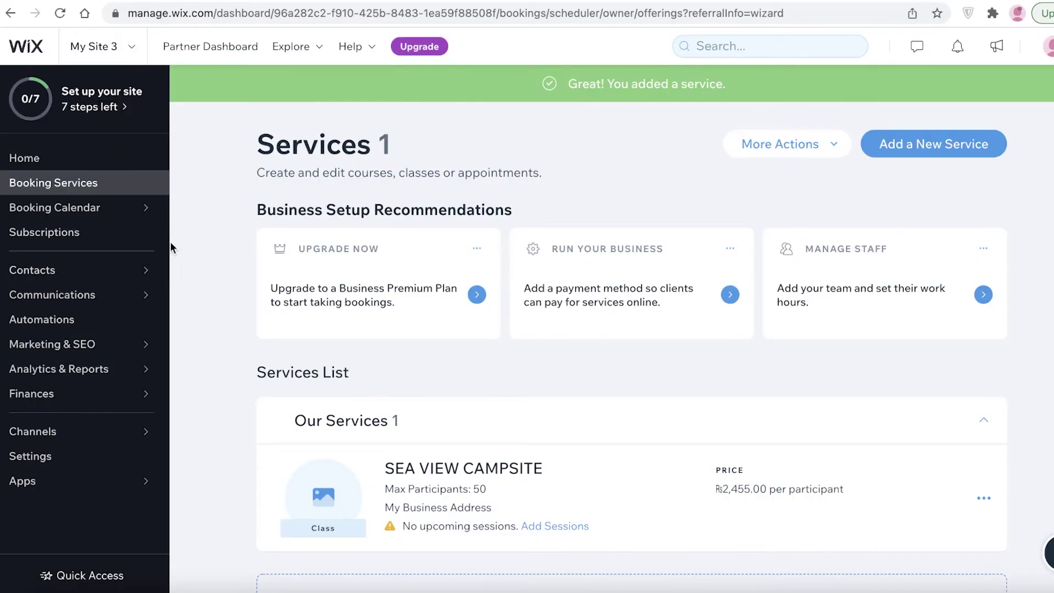
Add another class service for multiple participants and title it "MOUNTAIN VIEW CAMPSITE".
left_click(900, 143)
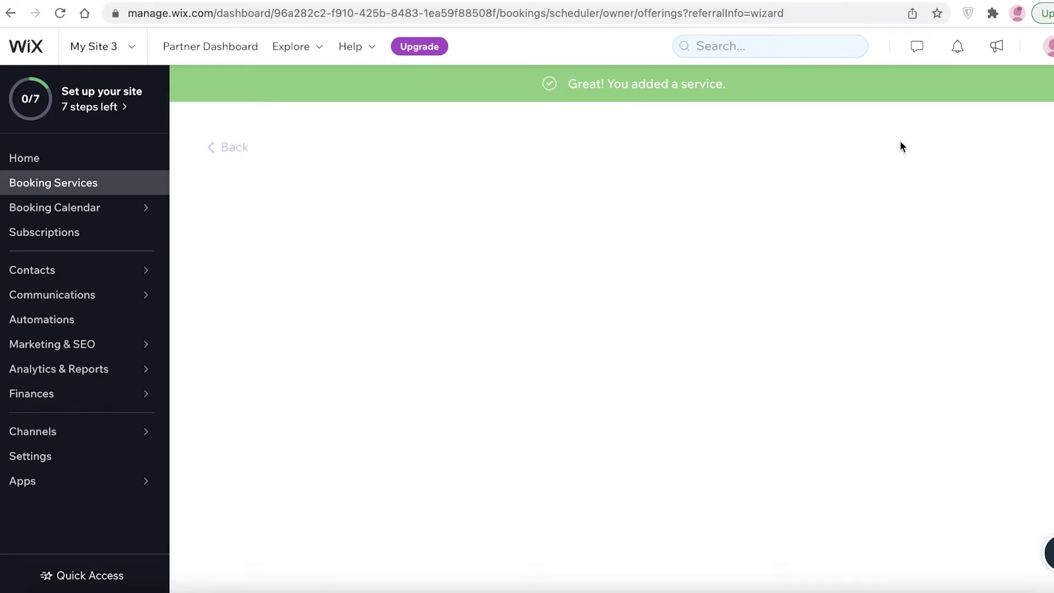
left_click(838, 311)
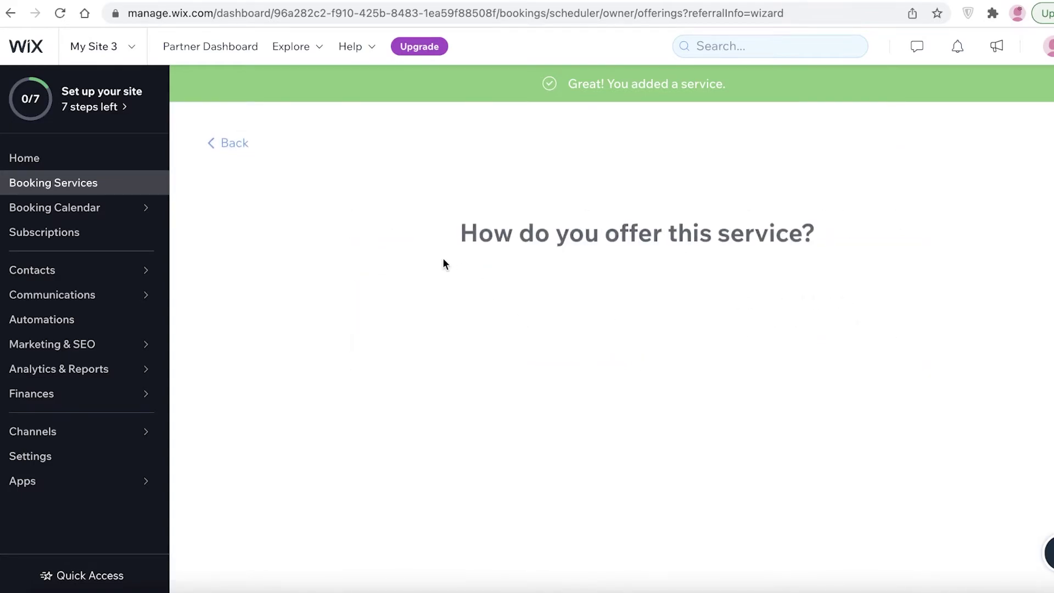
left_click(458, 350)
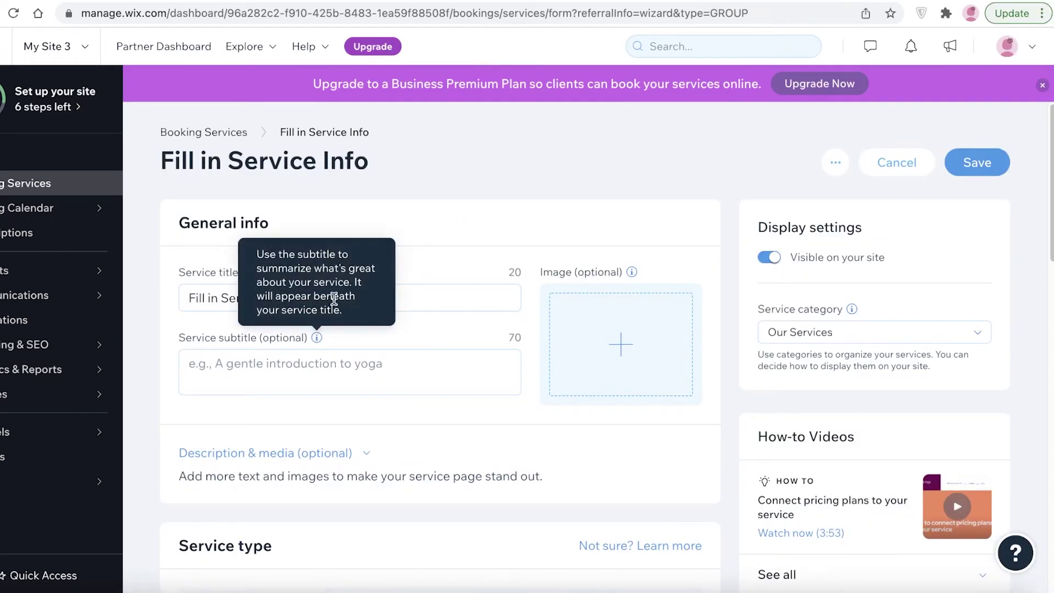
left_click(486, 289)
type("MOUNT")
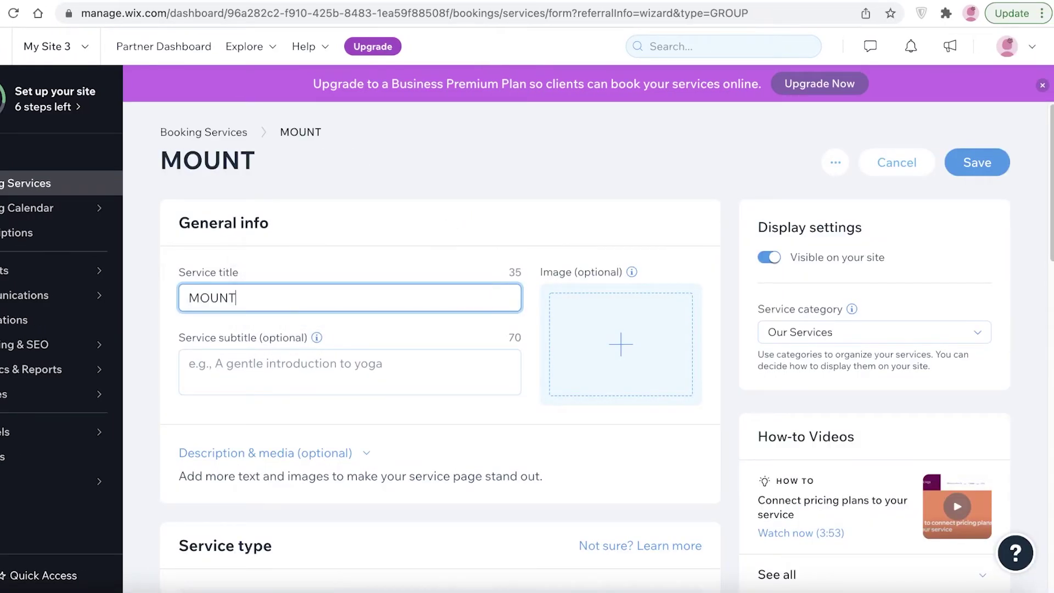
type("AIN VIEW CAMPSITE")
Set the mountain view campsite's price to 12222 and save the service.
scroll(516, 412, "down", 10)
left_click(425, 391)
type("12222")
left_click(989, 122)
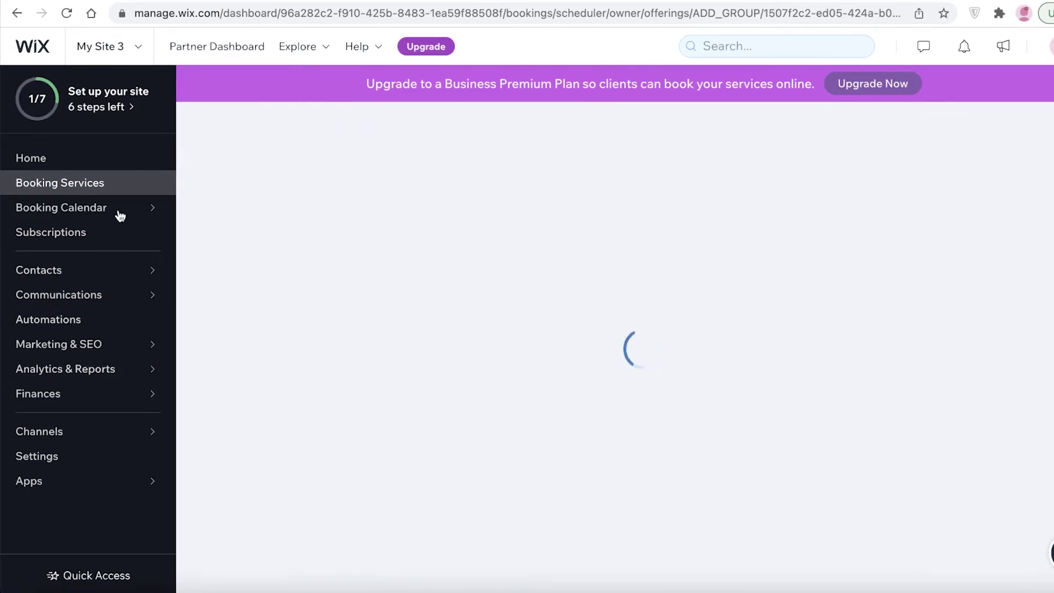
Open the Booking Calendar and look over the blocked time form and its staff options, cancelling without blocking any time.
mouse_move(71, 213)
left_click(124, 213)
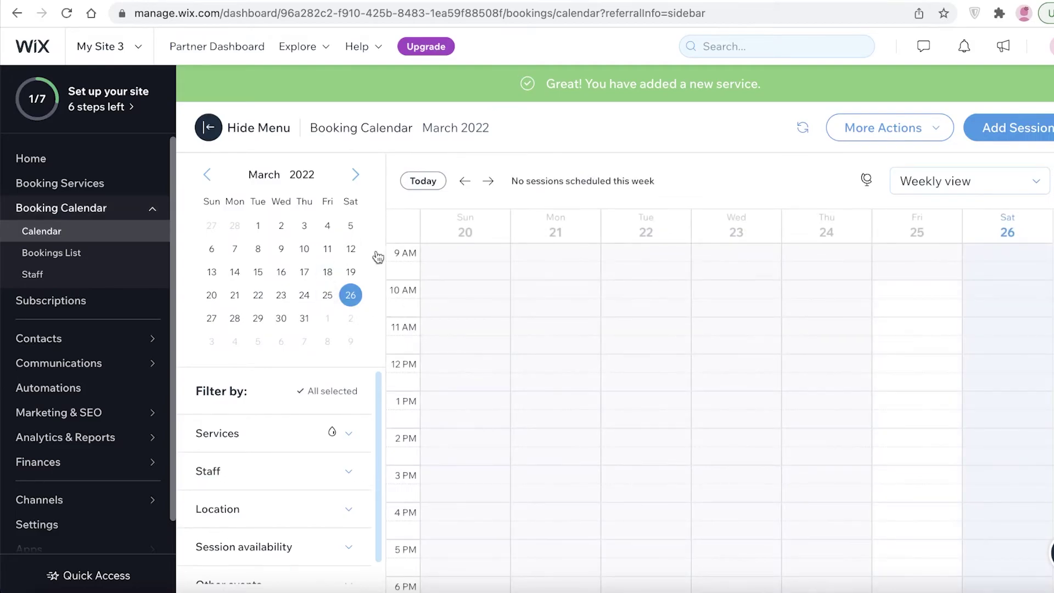
left_click(973, 129)
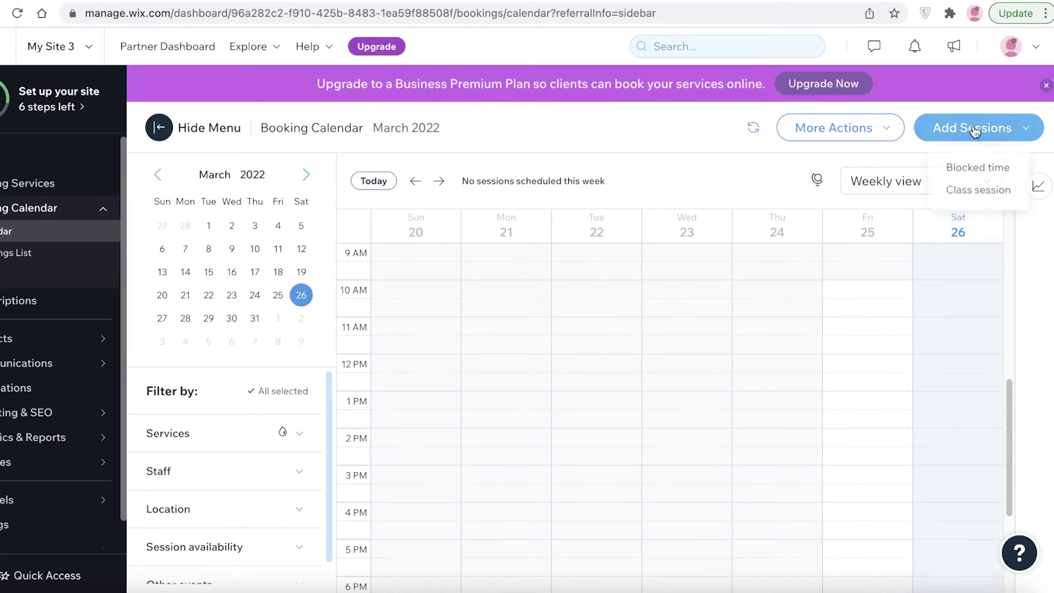
left_click(970, 168)
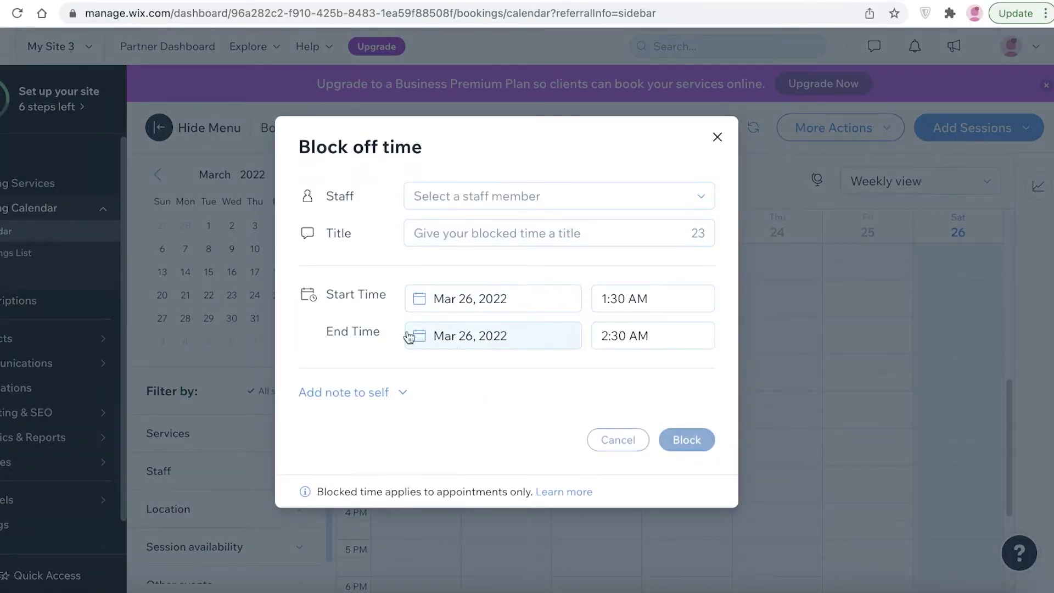
left_click(510, 202)
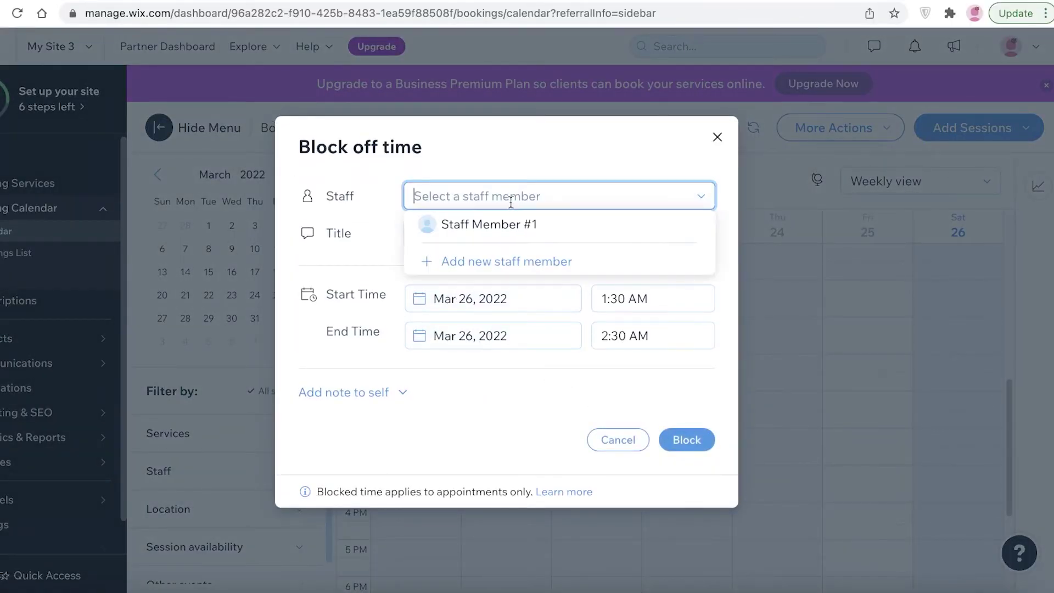
left_click(559, 158)
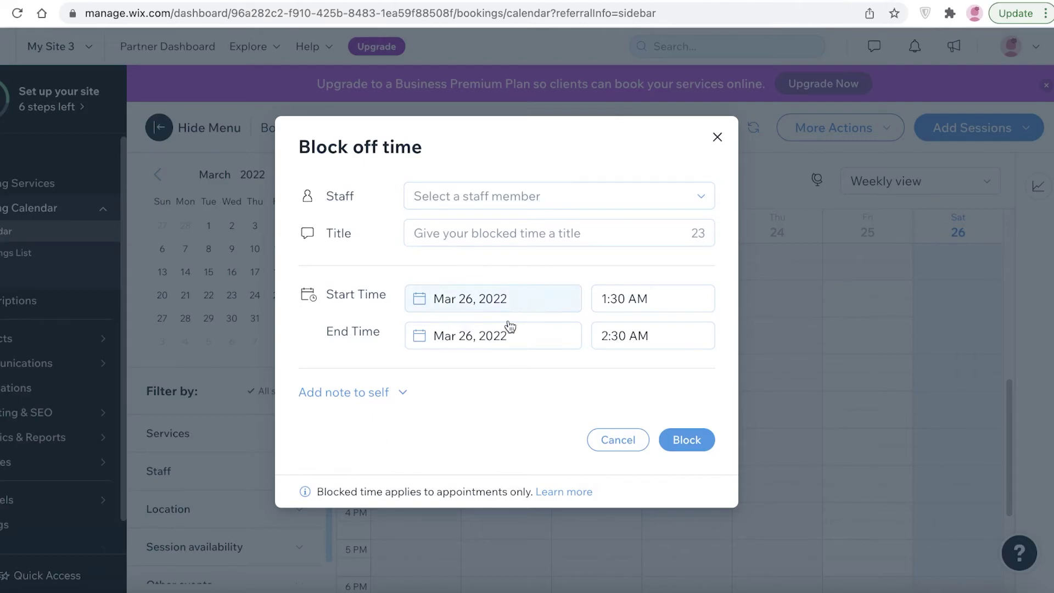
left_click(606, 449)
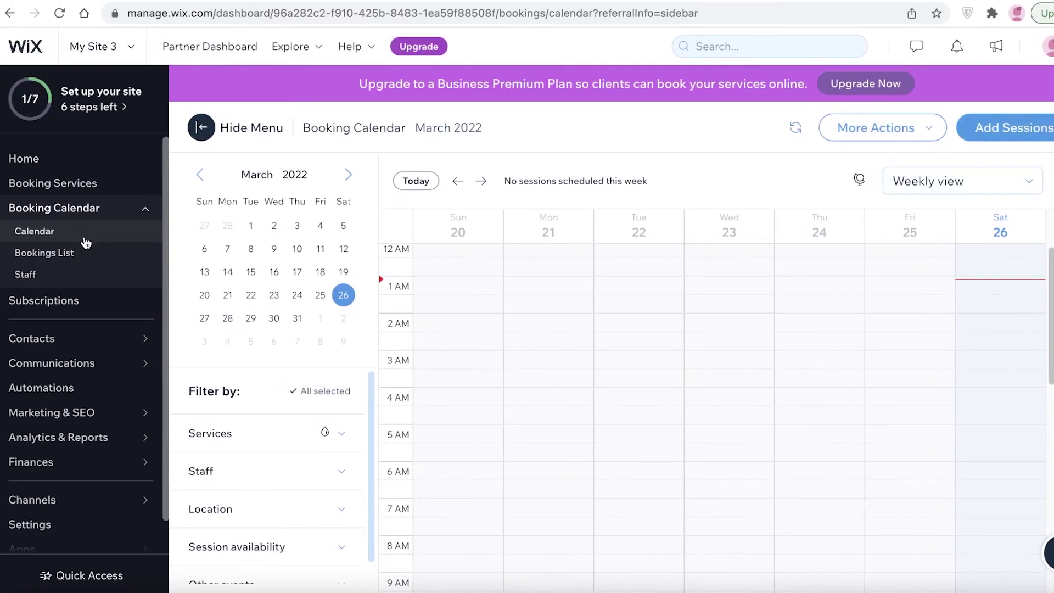
View the Bookings List page in the site dashboard.
left_click(74, 252)
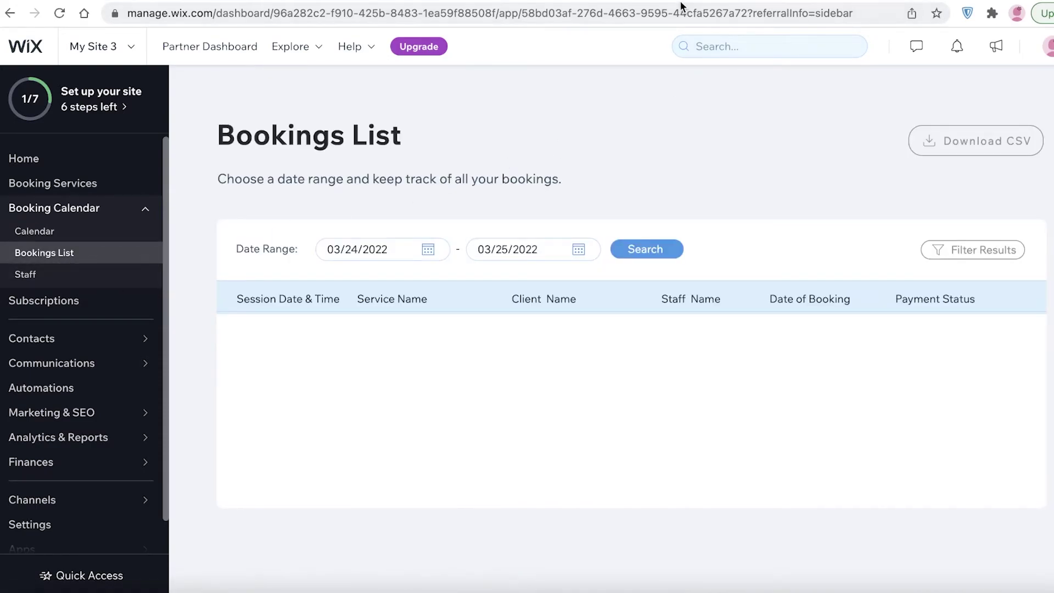
left_click(110, 159)
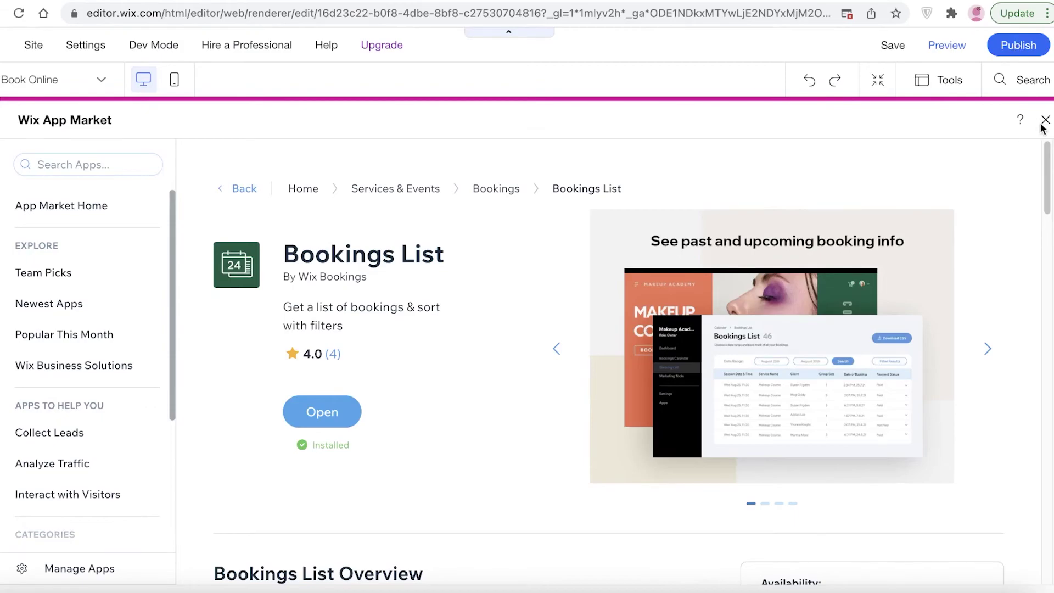
Switch to the site editor, preview the site, and look over the campsite services on the Book Online page.
left_click(947, 45)
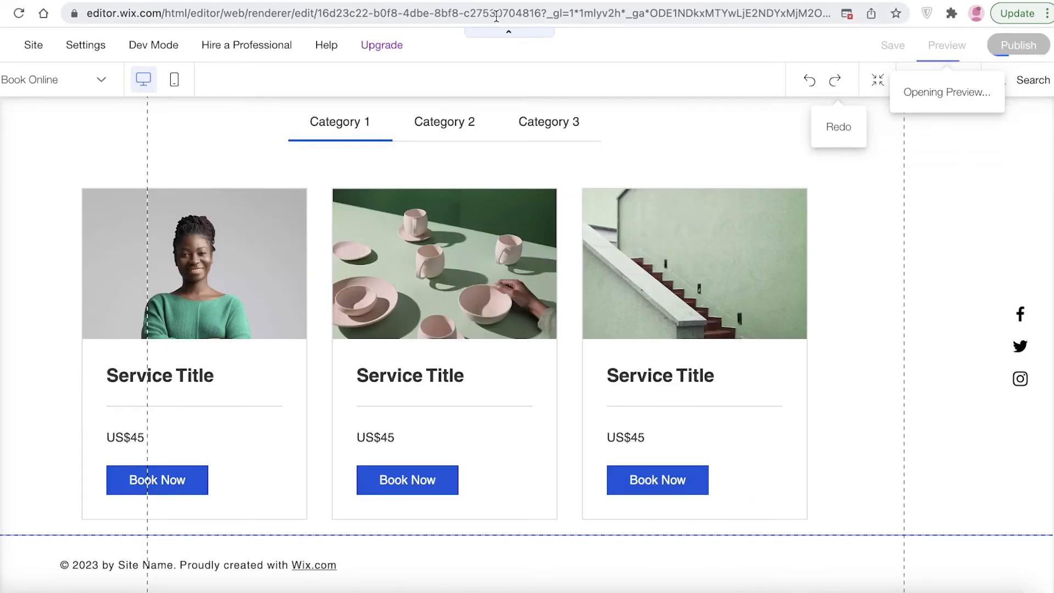
scroll(700, 352, "down", 3)
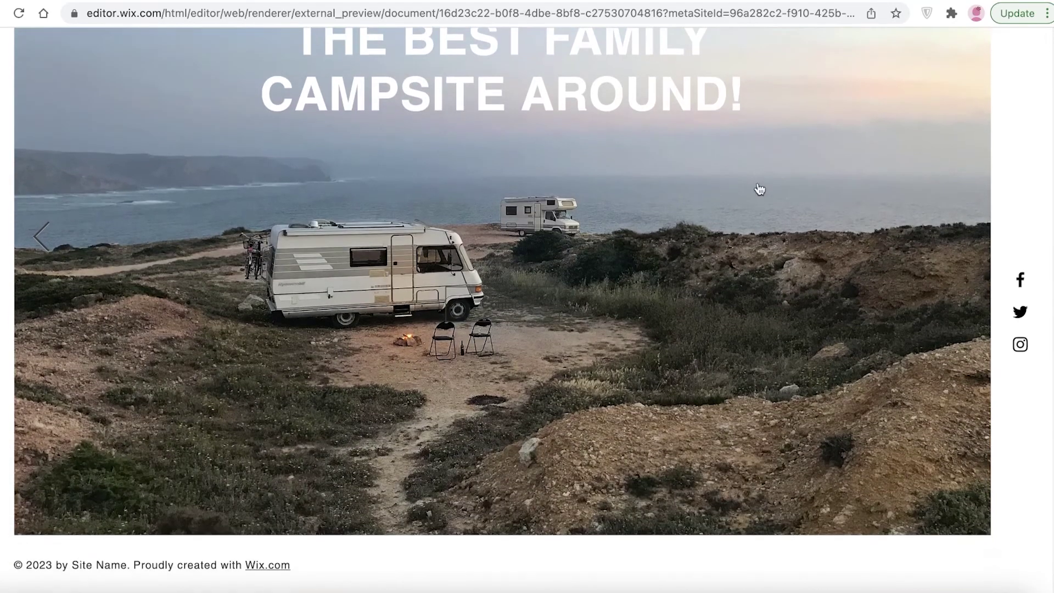
scroll(562, 227, "up", 3)
scroll(423, 152, "down", 3)
scroll(541, 93, "up", 3)
left_click(966, 70)
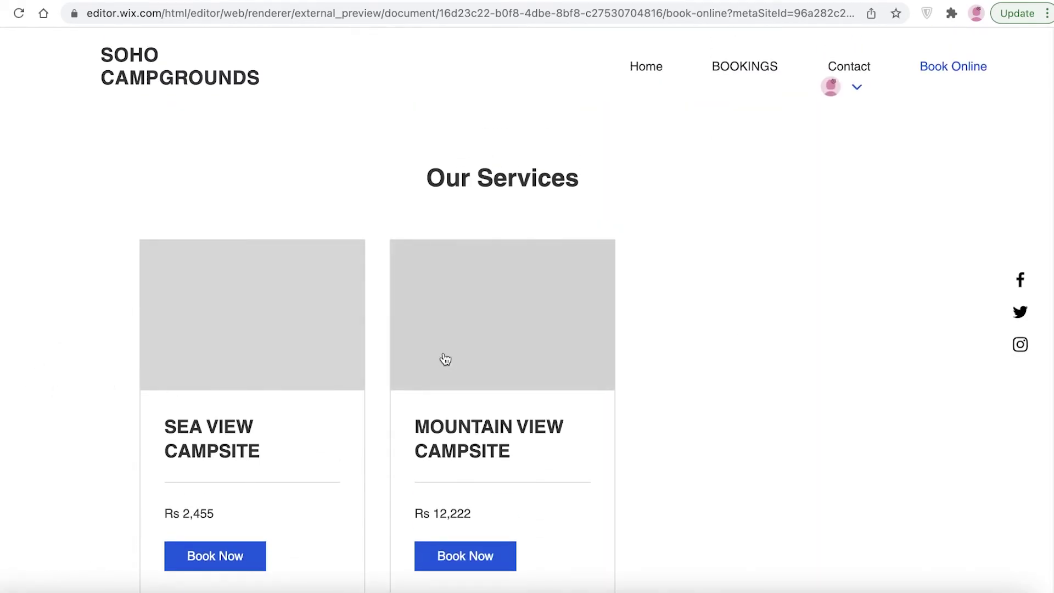
scroll(588, 325, "down", 2)
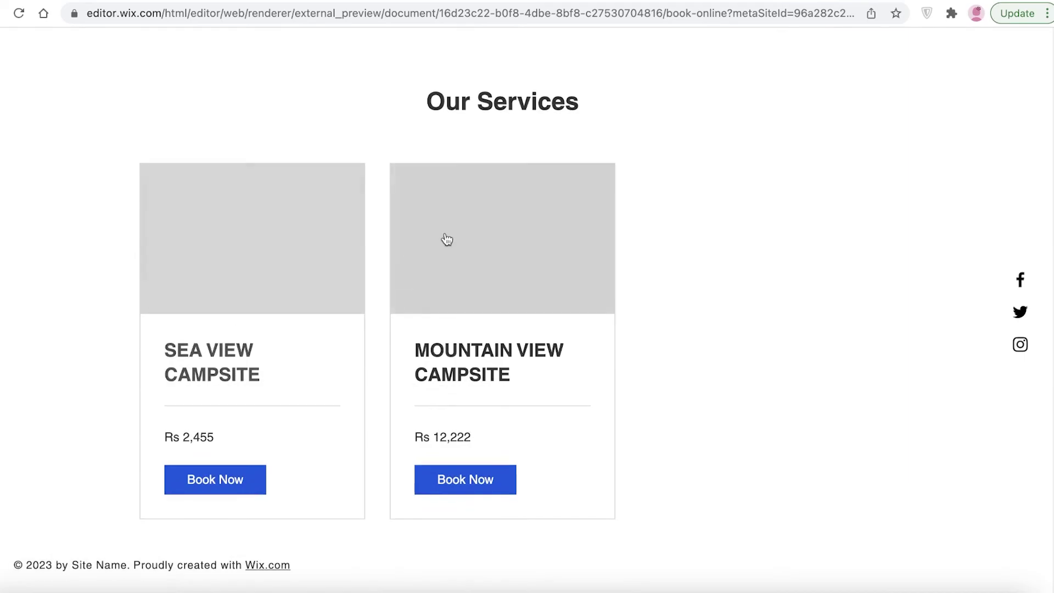
Try to book the MOUNTAIN VIEW CAMPSITE for Wednesday, 30 March 2022 in the site preview.
left_click(488, 467)
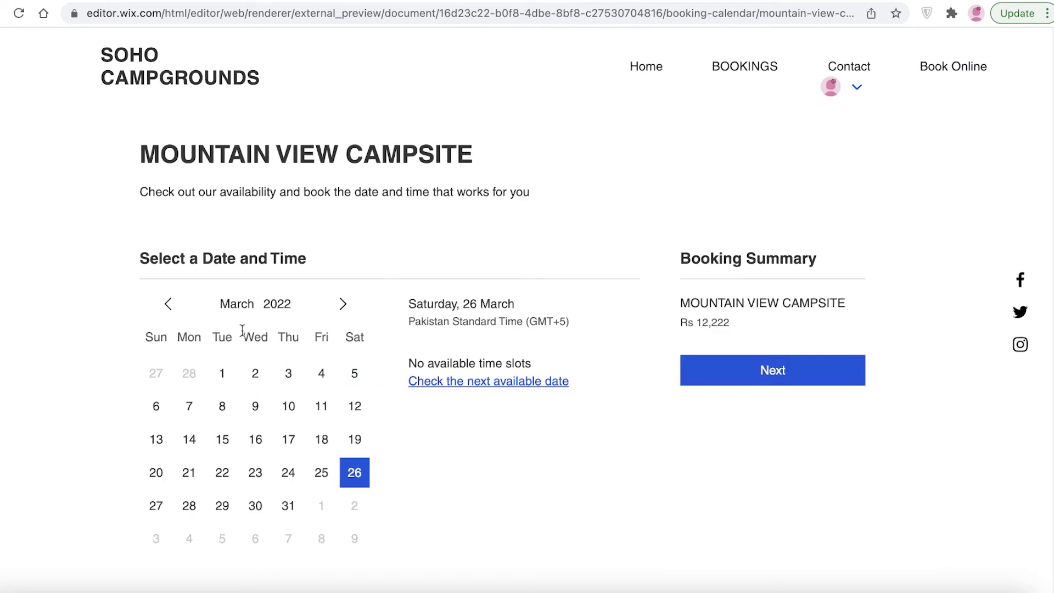
scroll(339, 434, "down", 1)
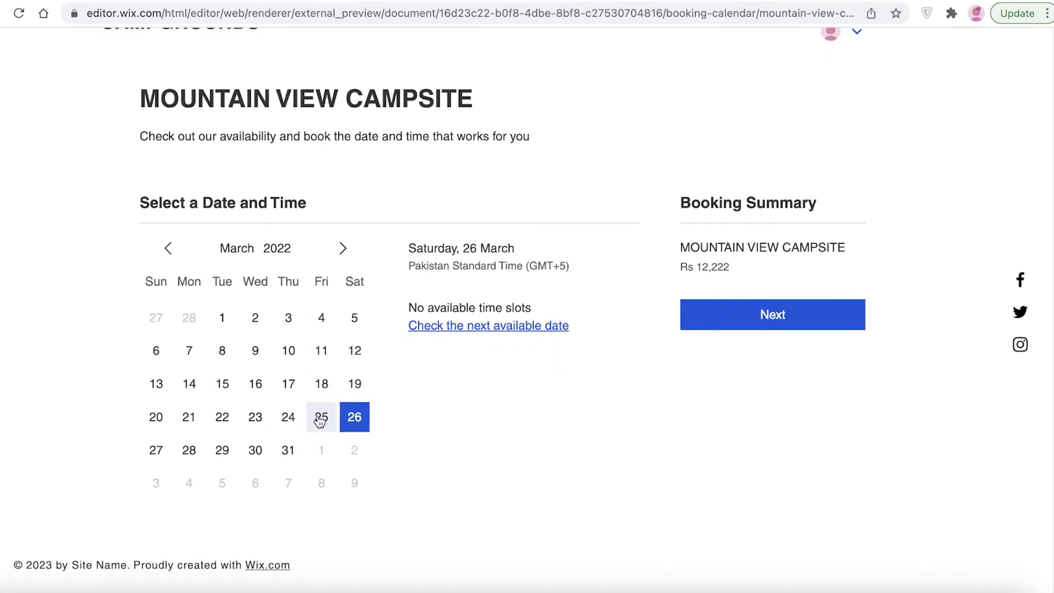
left_click(320, 422)
left_click(189, 449)
left_click(255, 449)
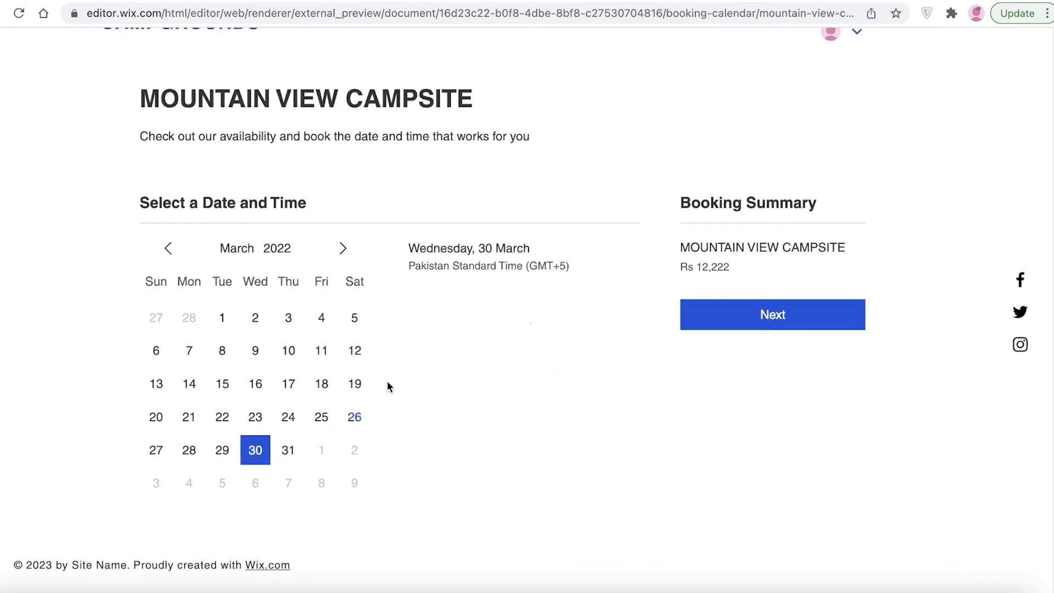
left_click(780, 317)
Check the next available booking date for the MOUNTAIN VIEW CAMPSITE.
scroll(372, 298, "down", 1)
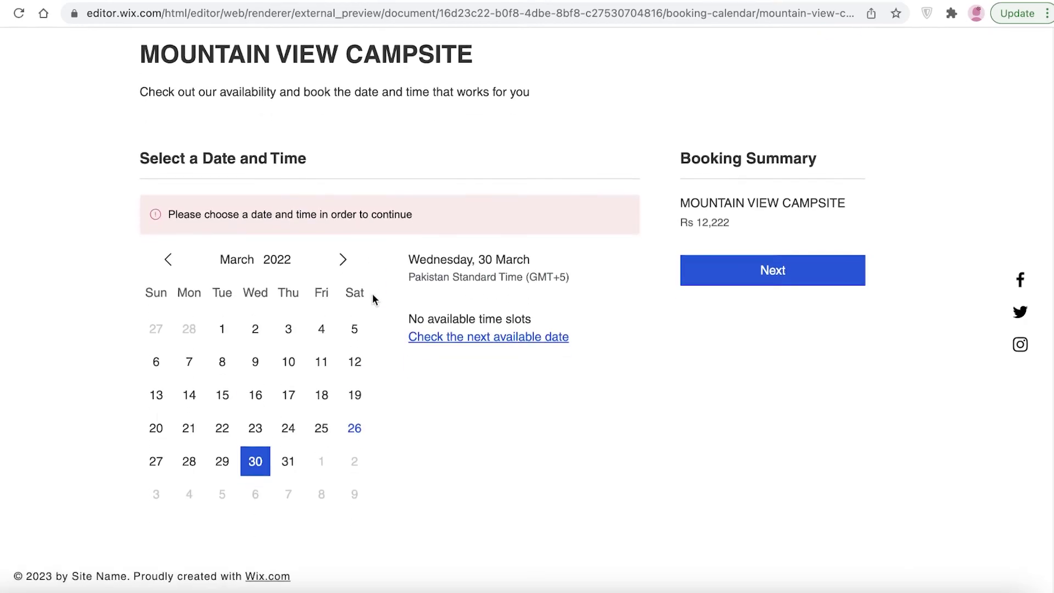
left_click(475, 326)
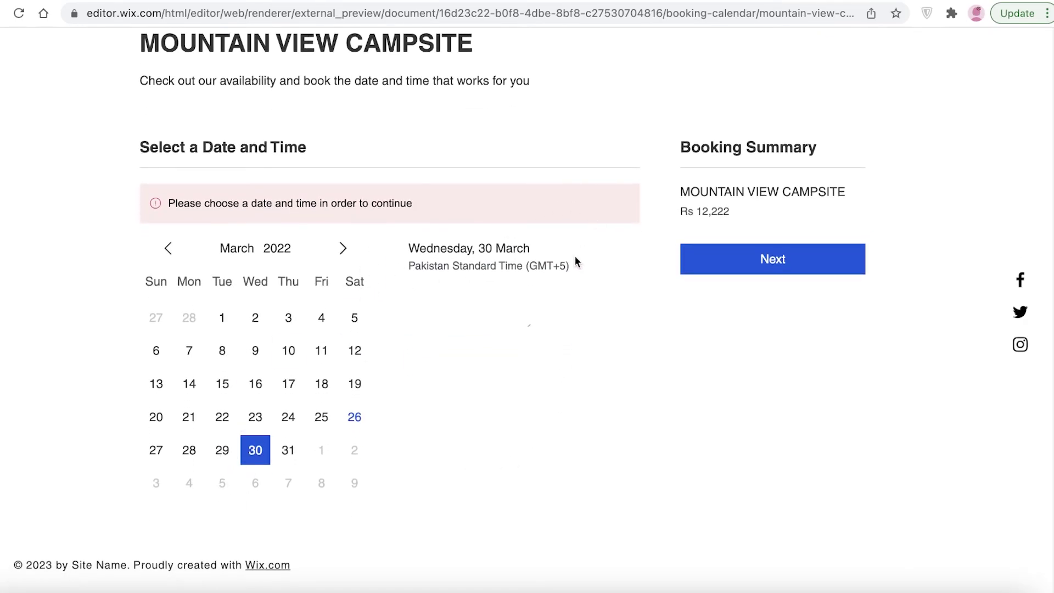
scroll(574, 300, "up", 2)
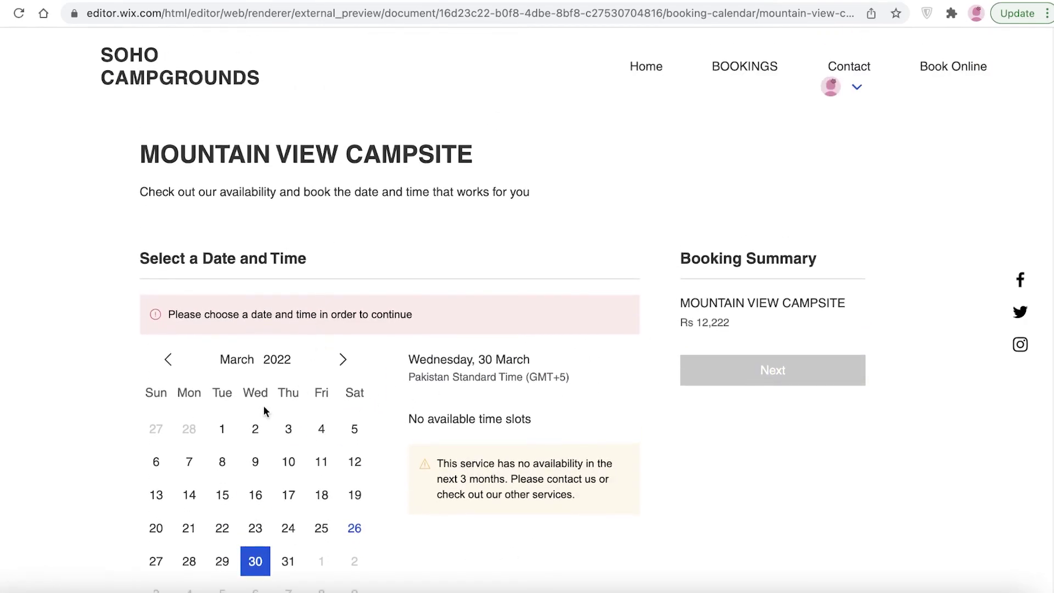
Return to the Home page of the site preview and look over its hero slideshow, advancing to the next slide.
scroll(285, 404, "down", 2)
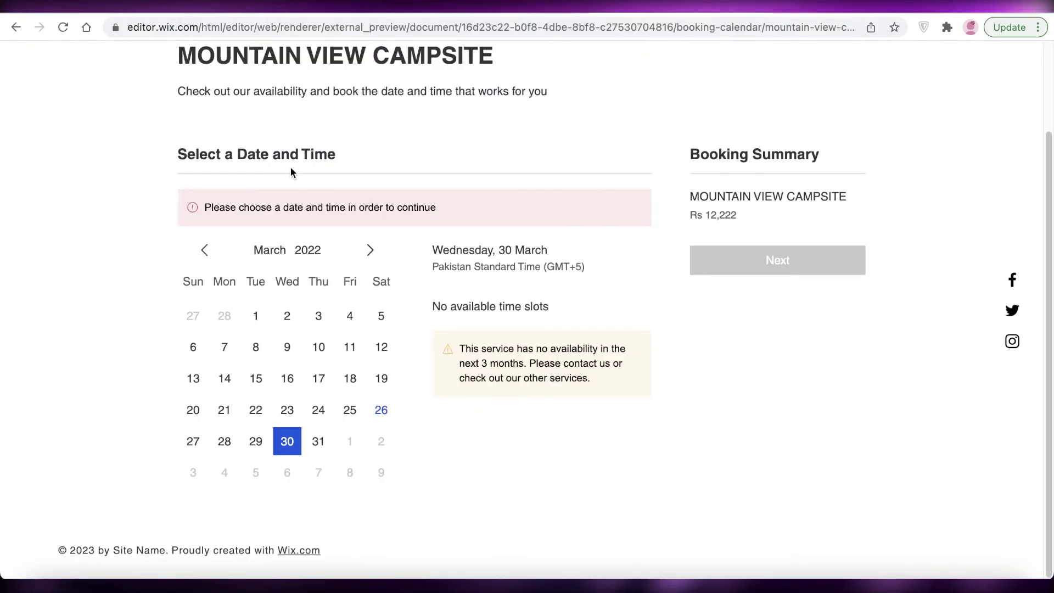
scroll(296, 175, "up", 3)
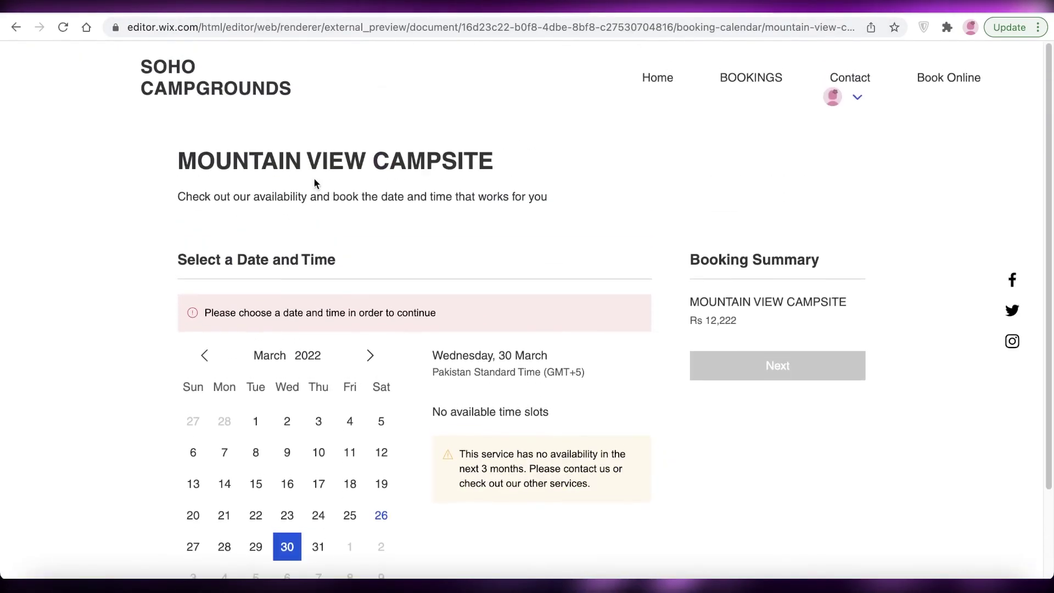
left_click(668, 85)
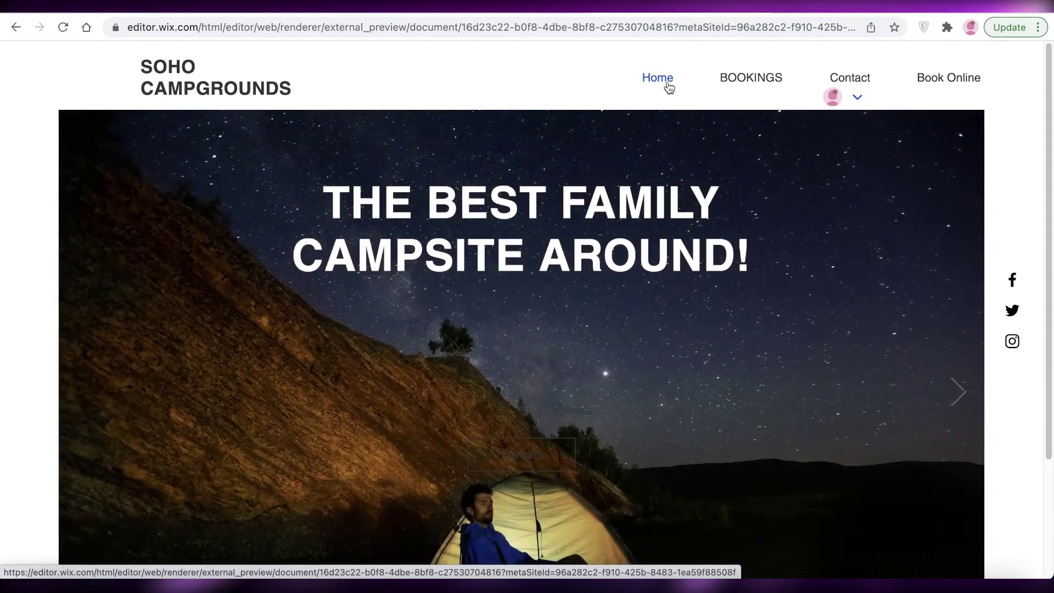
scroll(988, 355, "down", 1)
left_click(959, 358)
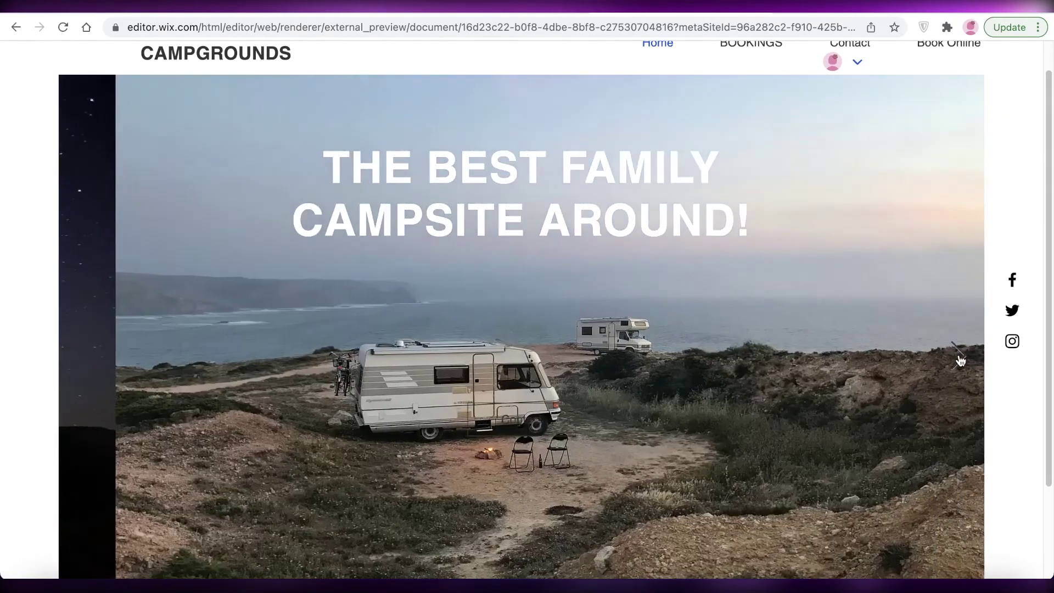
scroll(959, 360, "down", 3)
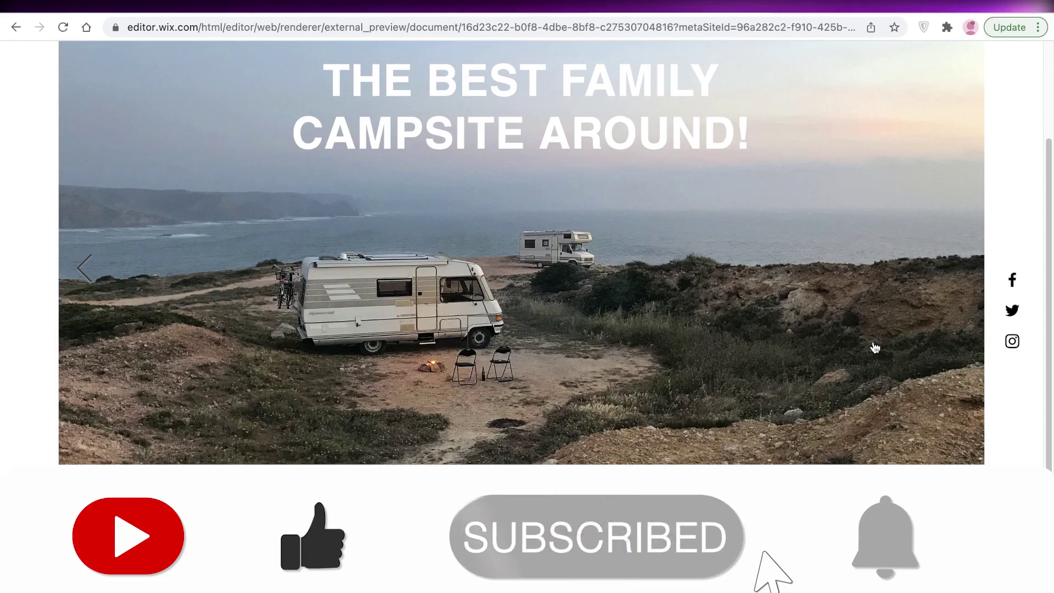
scroll(874, 347, "up", 3)
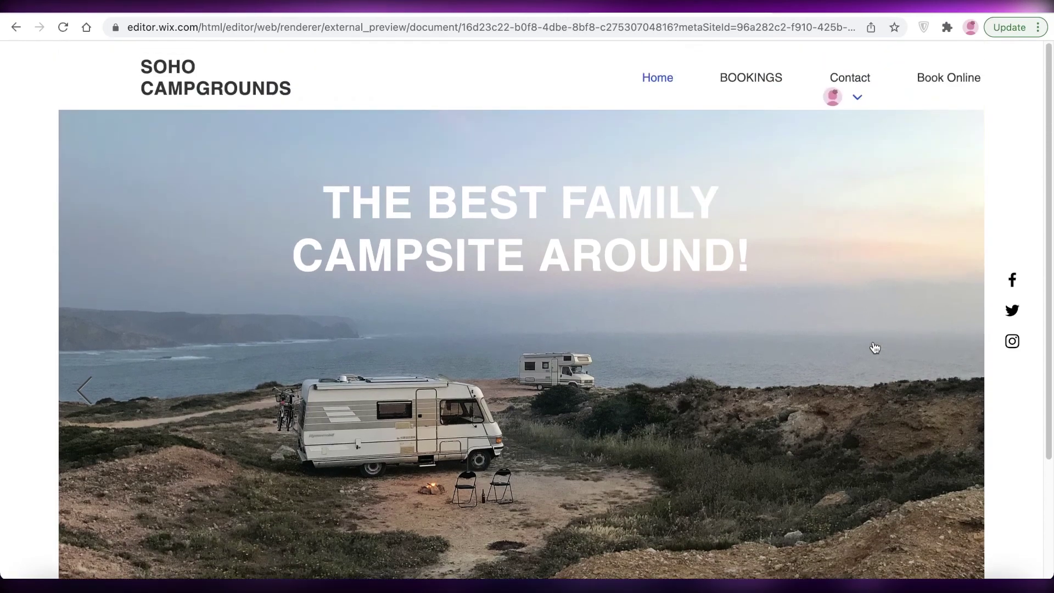